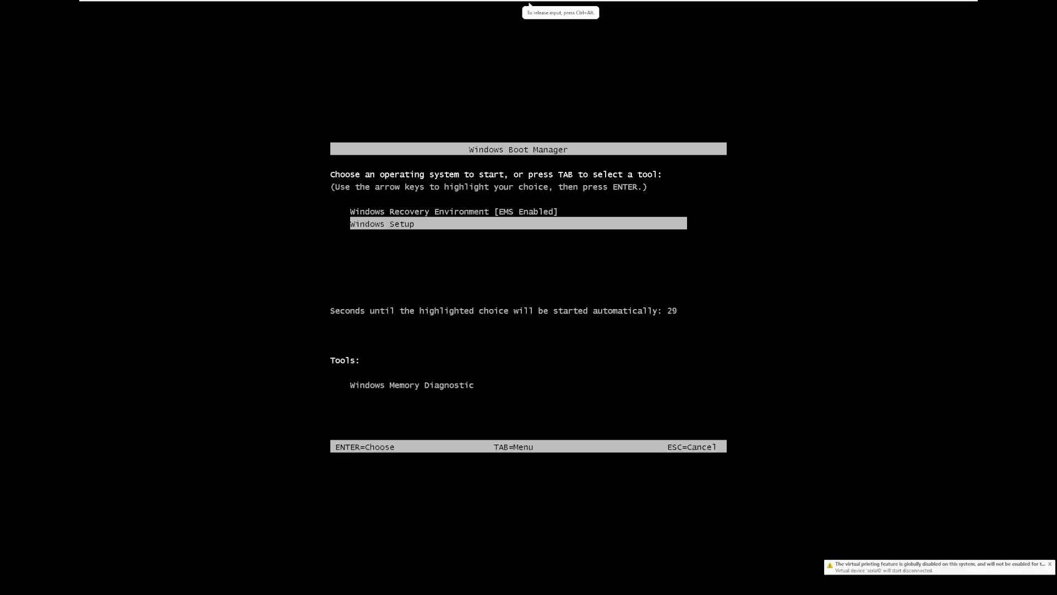
- Start Windows Setup, stretch the VMware guest display, and create a partition on the 40955 MB disk
key("Return")
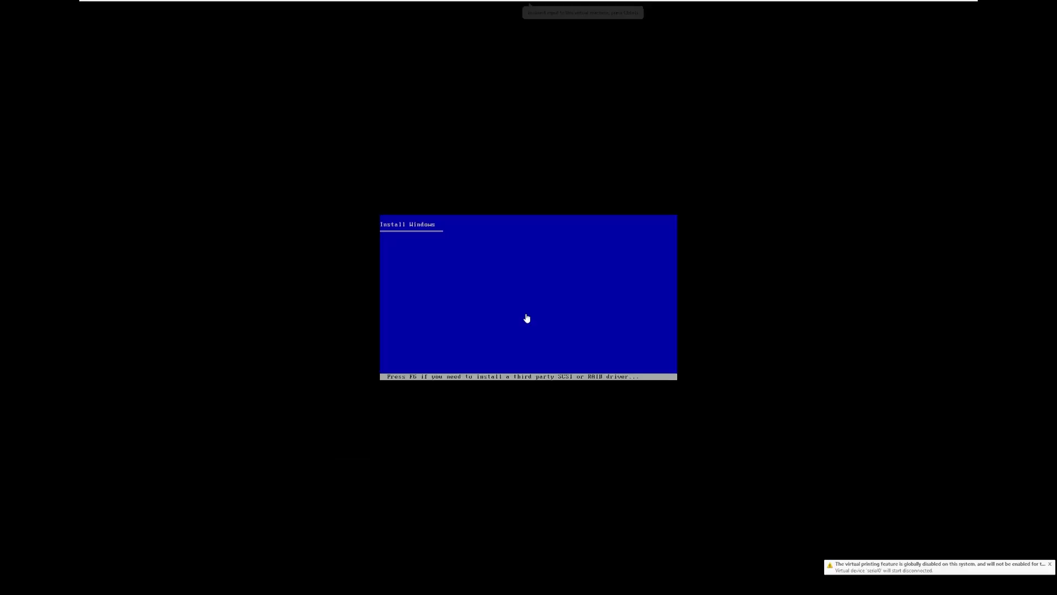
key("ctrl+alt")
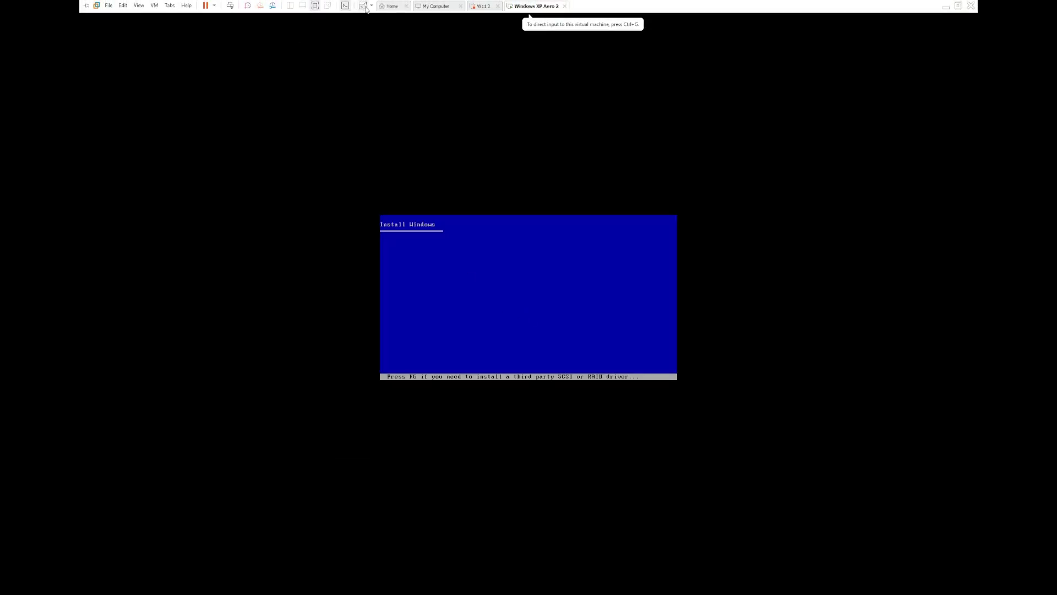
left_click(371, 5)
left_click(412, 22)
left_click(468, 127)
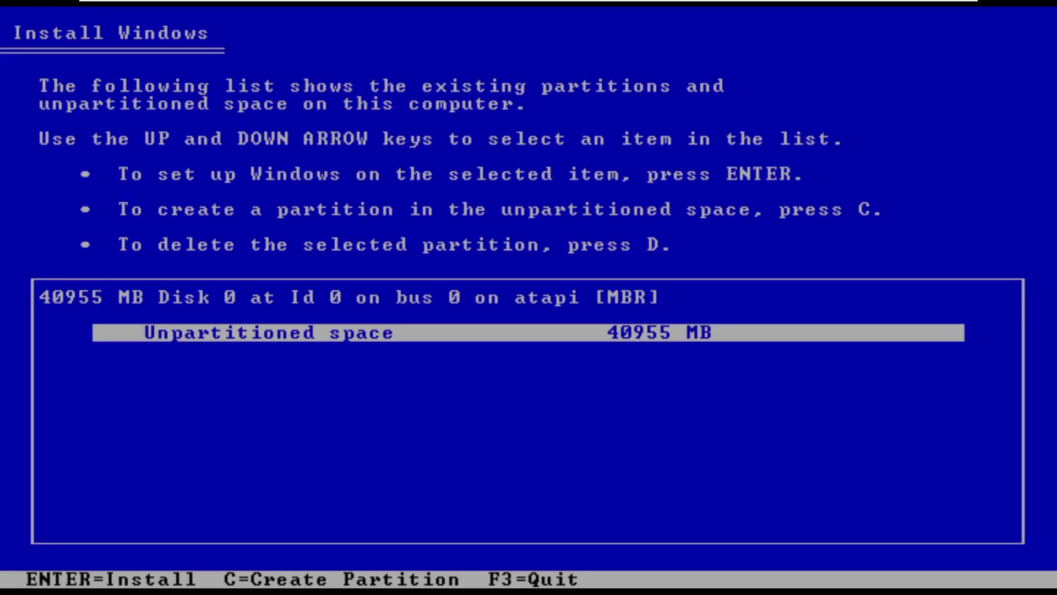
key("Return")
key("Return")
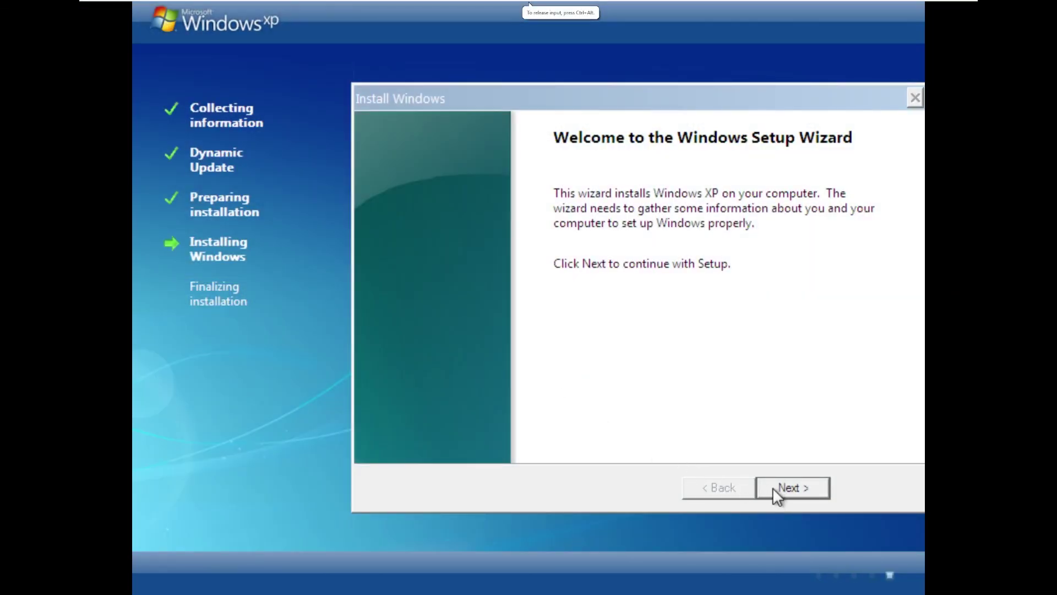
- Accept the licence agreement, keep regional options, and enter 'Windows' as the name
left_click_drag(670, 97, 640, 92)
left_click(776, 479)
left_click(571, 417)
left_click(750, 482)
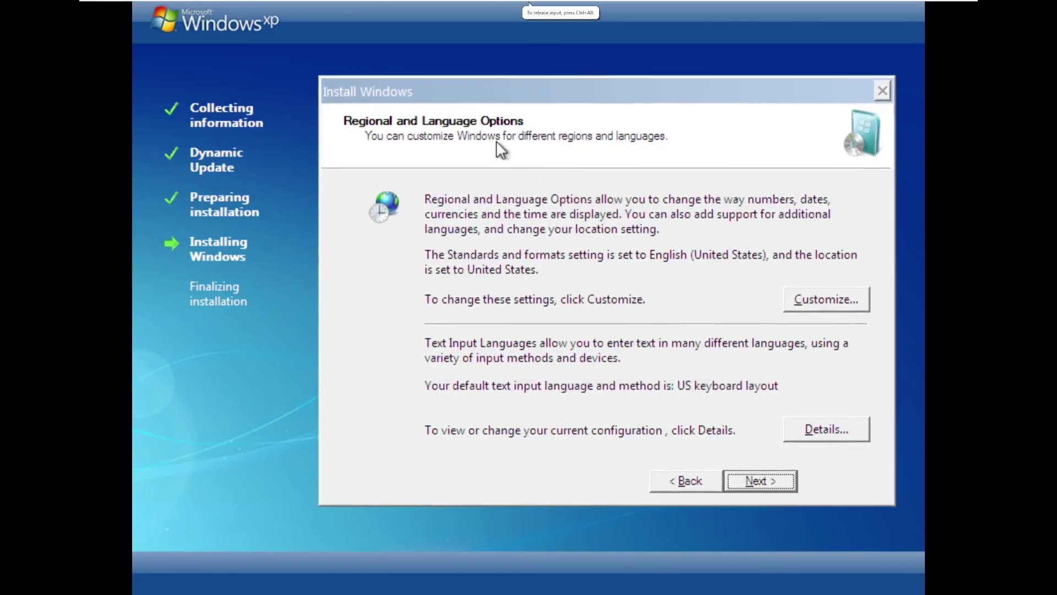
left_click(730, 474)
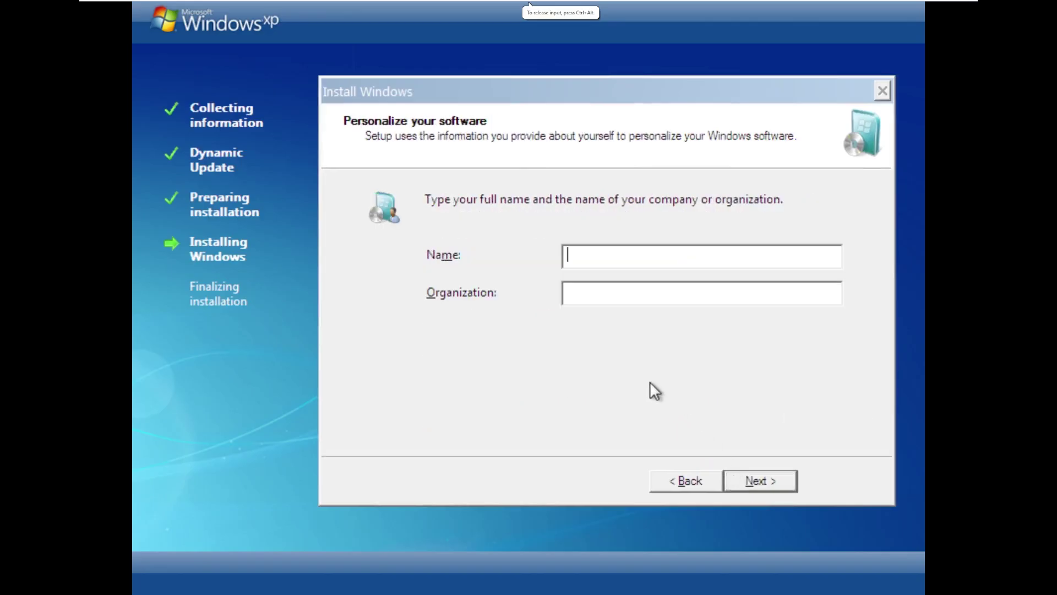
type("Windows")
key("Return")
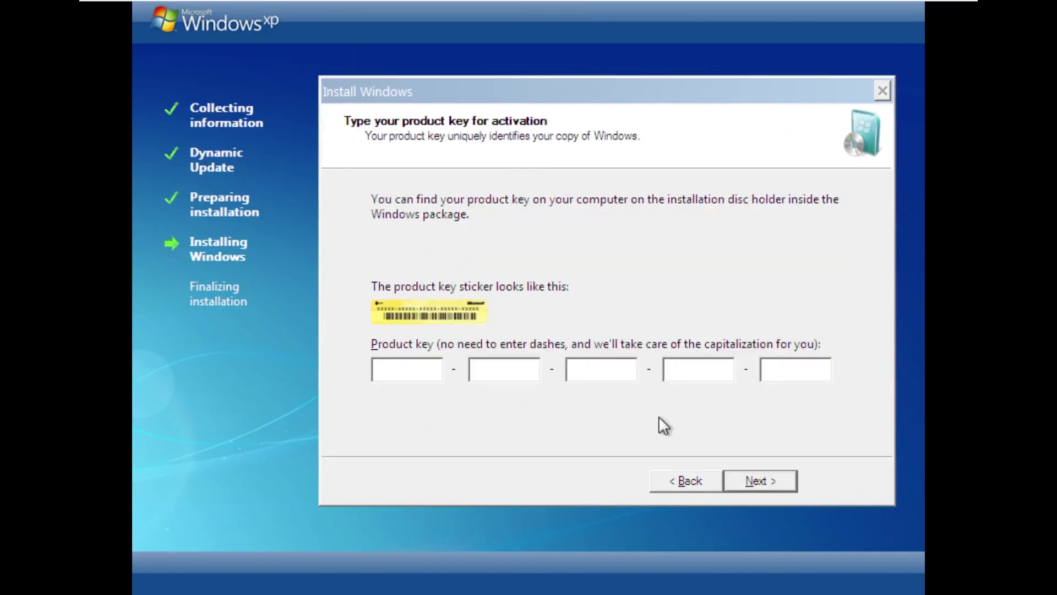
- Skip the product key, then keep the suggested computer name and Typical network settings
left_click(756, 482)
left_click(561, 370)
left_click(760, 481)
left_click(567, 364)
left_click(733, 475)
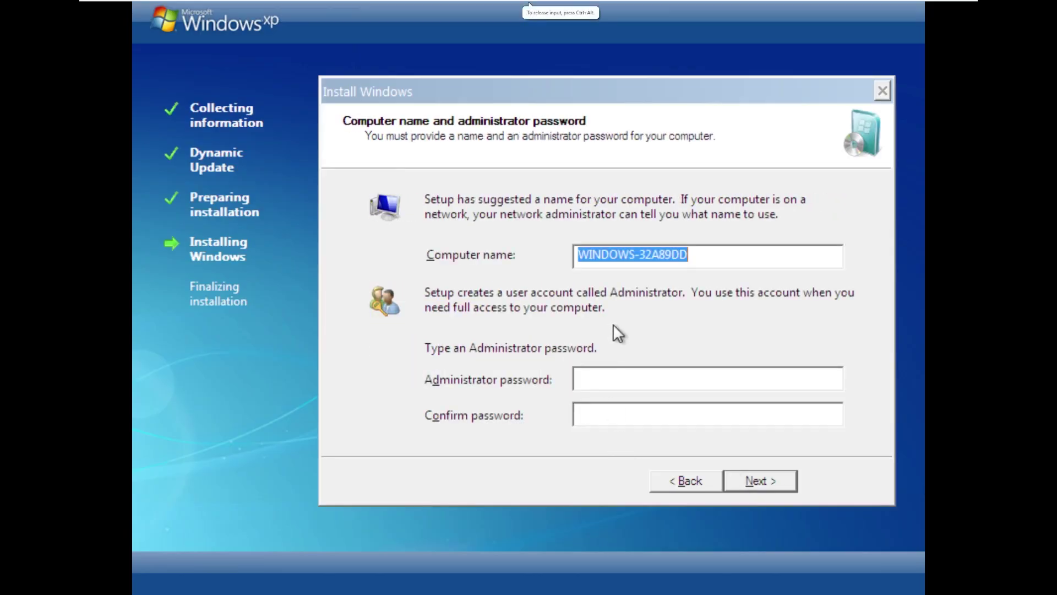
left_click(757, 475)
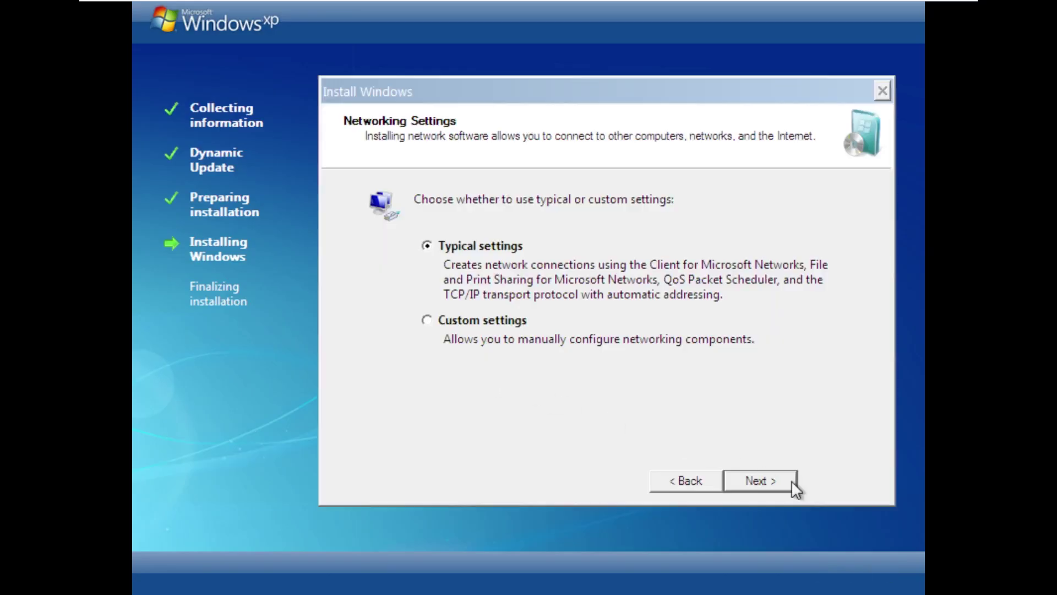
left_click(785, 482)
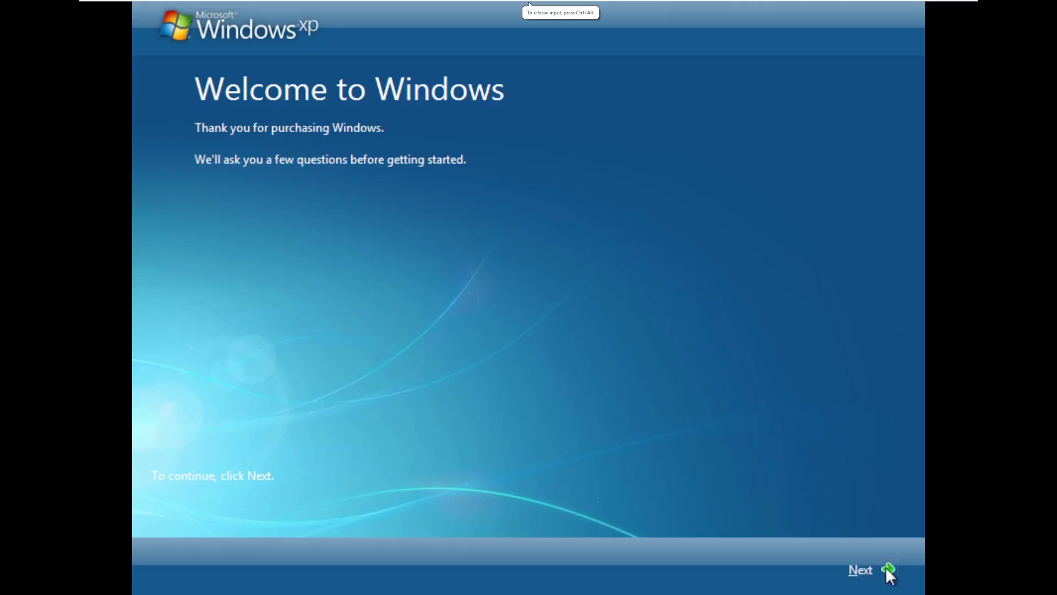
- Choose recommended automatic update settings, skip the connectivity check, and decline registration
left_click(883, 567)
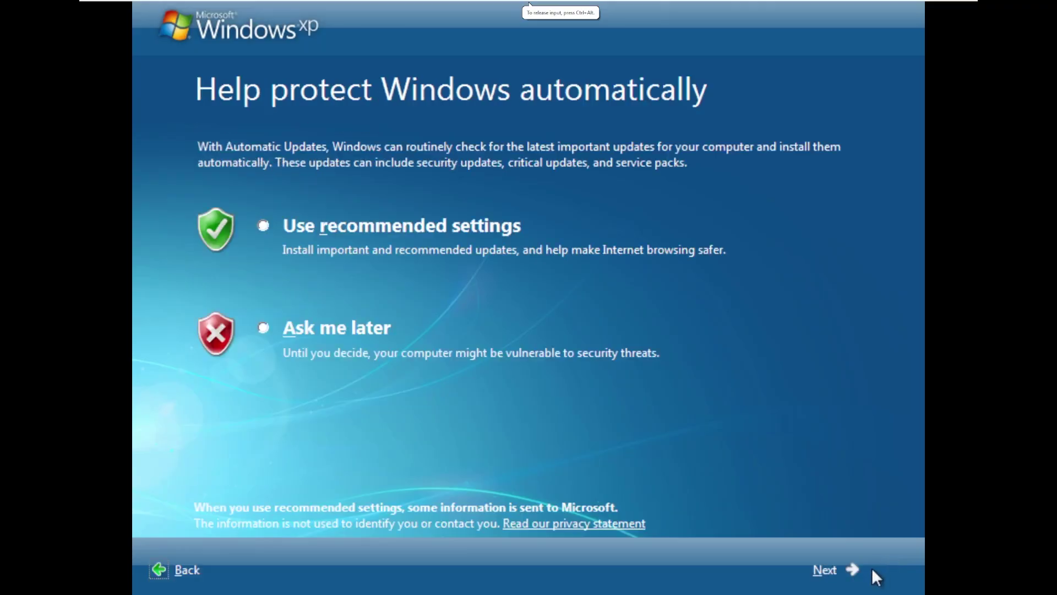
left_click(263, 224)
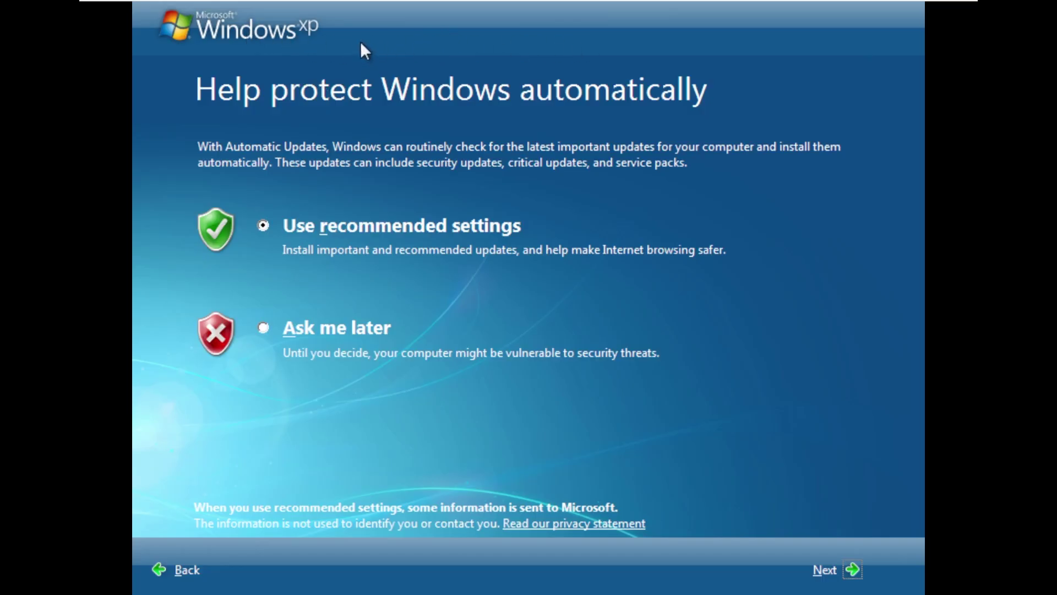
left_click(855, 570)
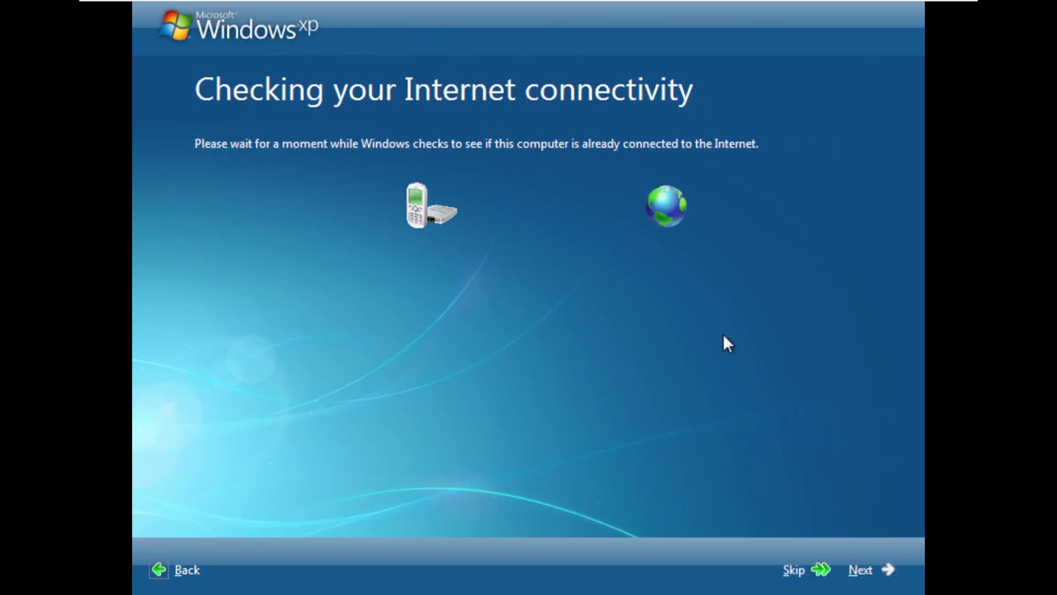
left_click(815, 558)
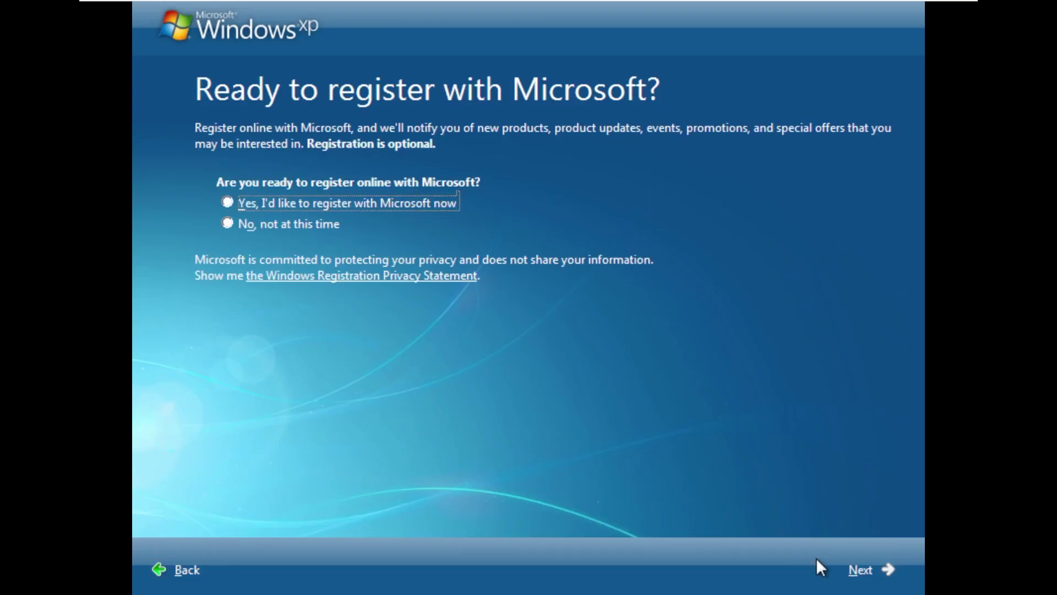
left_click(280, 226)
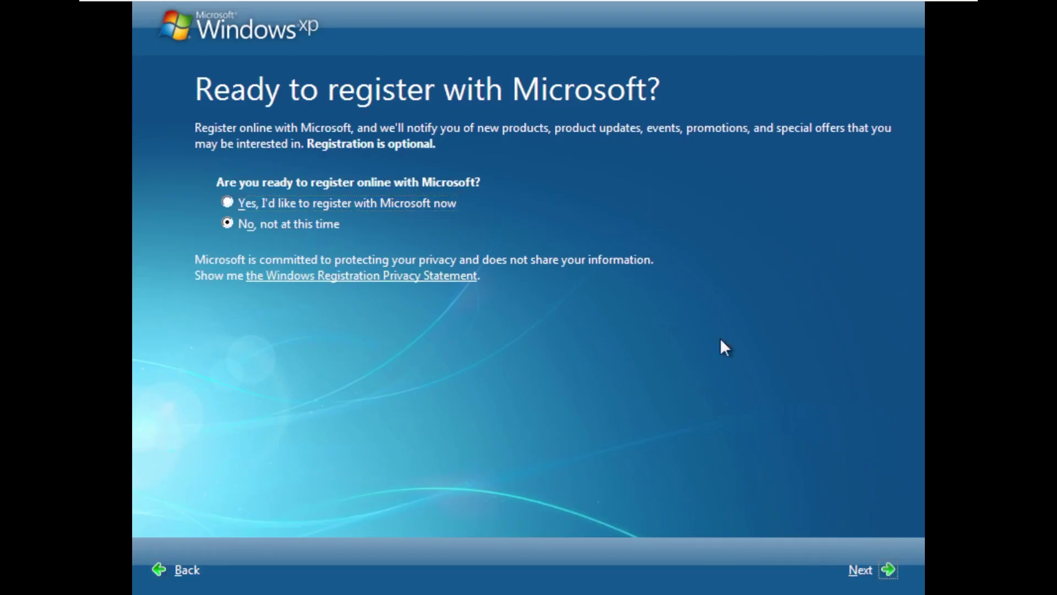
- Create the user account 'Windows' and finish setup
left_click(887, 562)
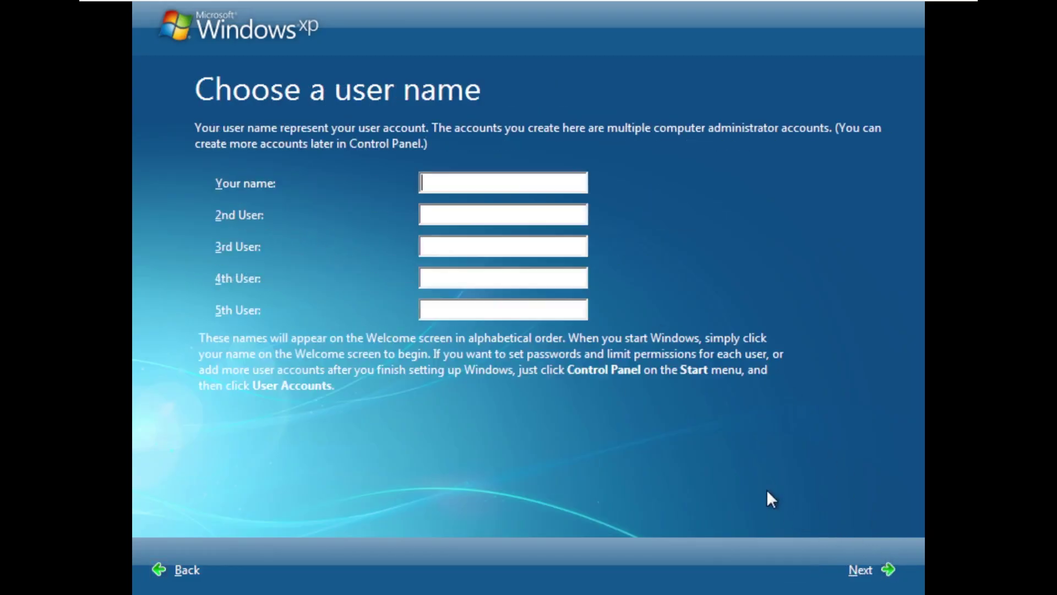
type("Windows")
left_click(888, 570)
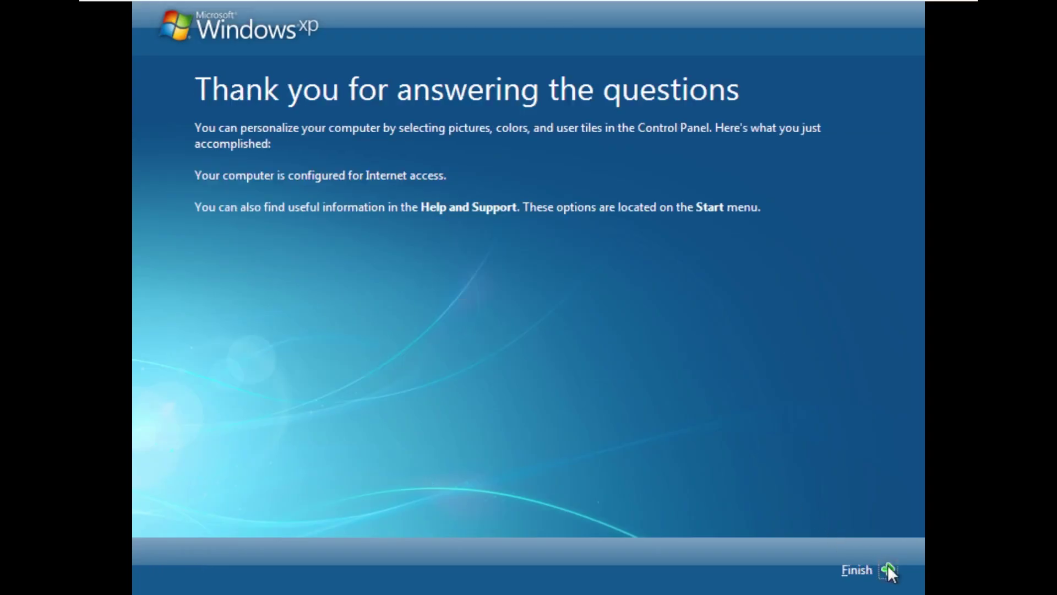
left_click(887, 567)
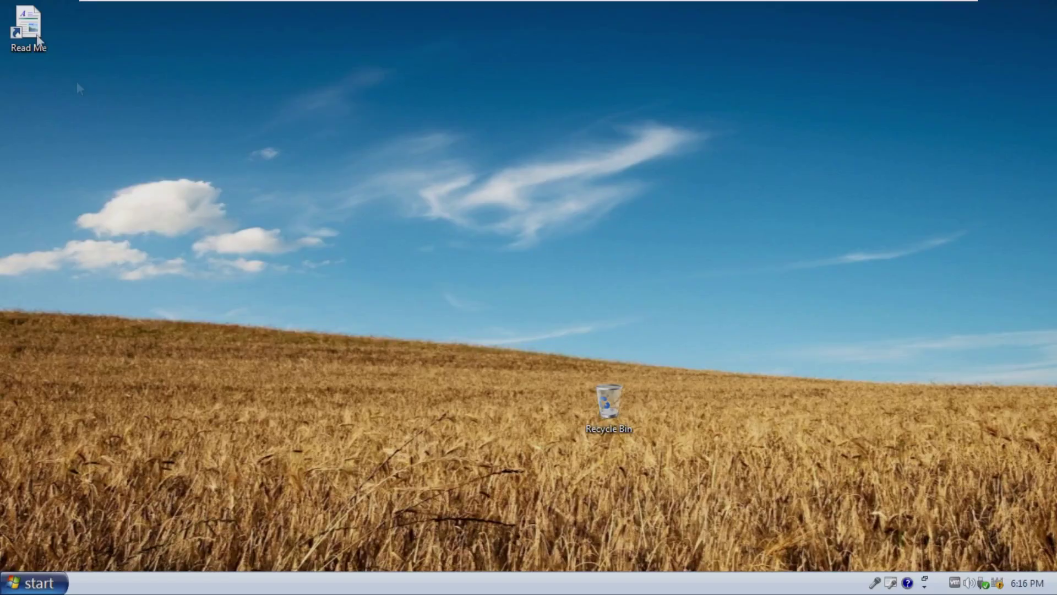
- Open the Read Me in WordPad, read down to VHD usage, and enlarge the window
double_click(36, 34)
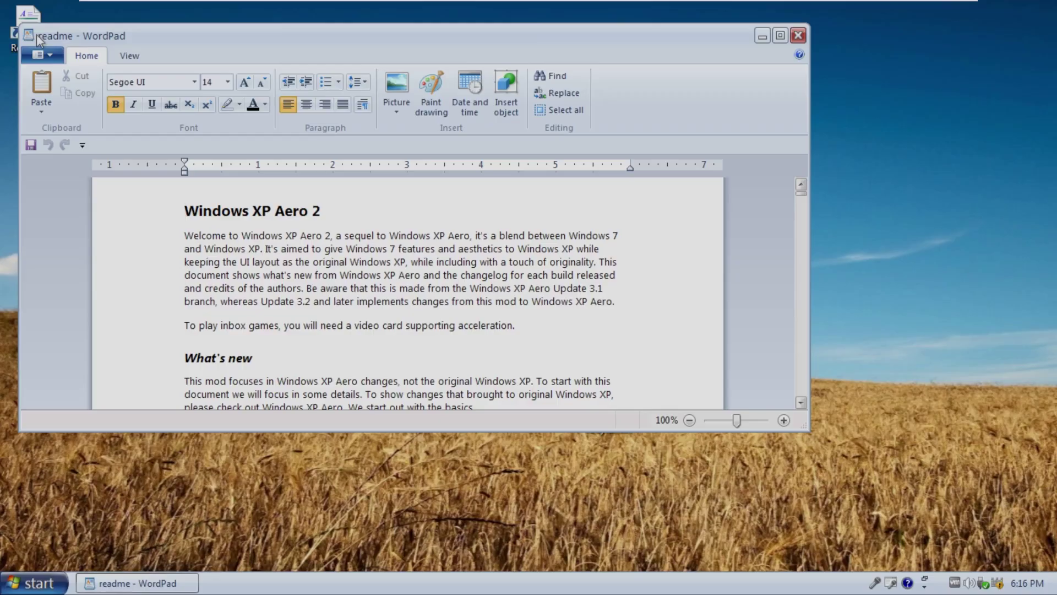
key("Down")
key("Down")
key("Down")
key("Down")
key("Down")
key("Down")
key("Down")
key("Down")
key("Down")
key("Down")
key("Down")
key("Down")
key("Down")
key("Down")
key("Down")
key("Down")
key("Down")
key("Down")
key("Down")
key("Down")
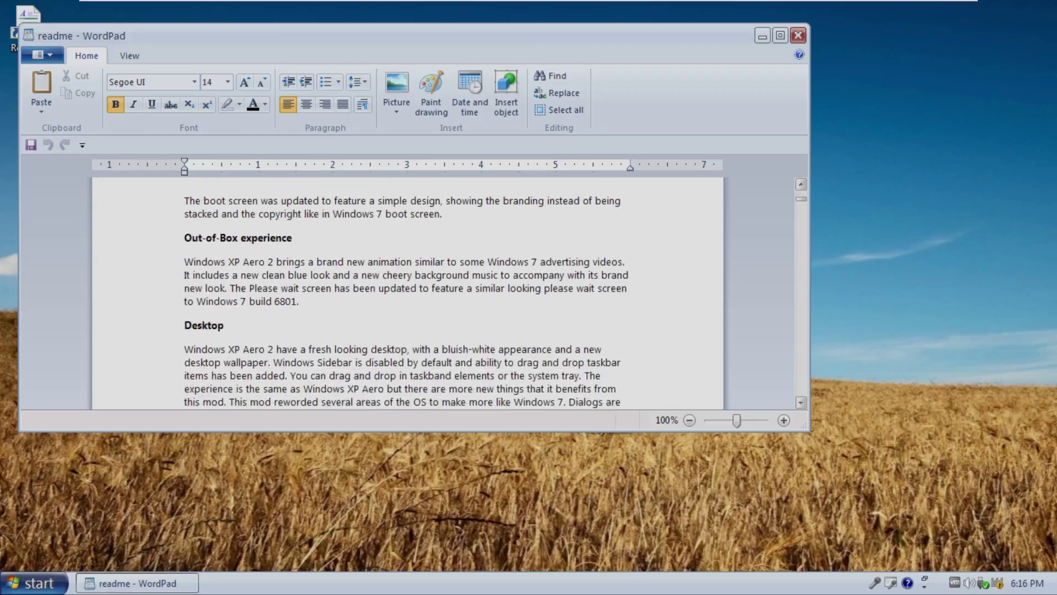
key("Down")
key("Down")
key("Down")
key("Down")
key("Down")
key("Down")
key("Down")
key("Down")
key("Down")
key("Down")
key("Down")
key("Down")
key("Down")
key("Down")
key("Down")
key("Down")
key("Down")
key("Down")
key("Down")
key("Down")
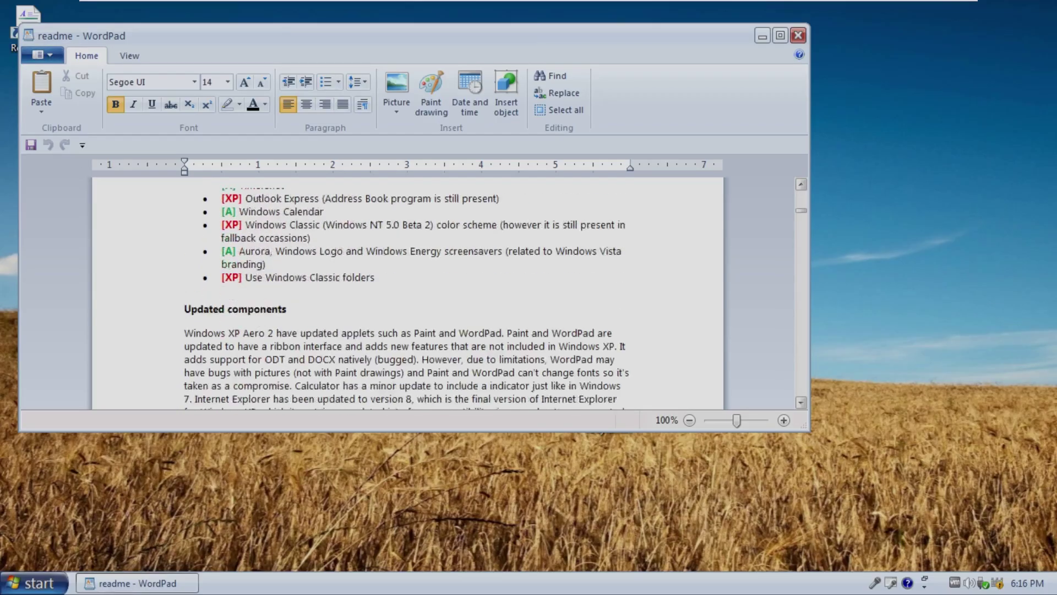
key("Down")
key("Down")
key("Down")
key("Down")
key("Down")
key("Down")
key("Down")
key("Down")
key("Down")
key("Down")
key("Down")
key("Down")
key("Down")
key("Down")
key("Down")
key("Down")
key("Down")
key("Down")
key("Down")
key("Down")
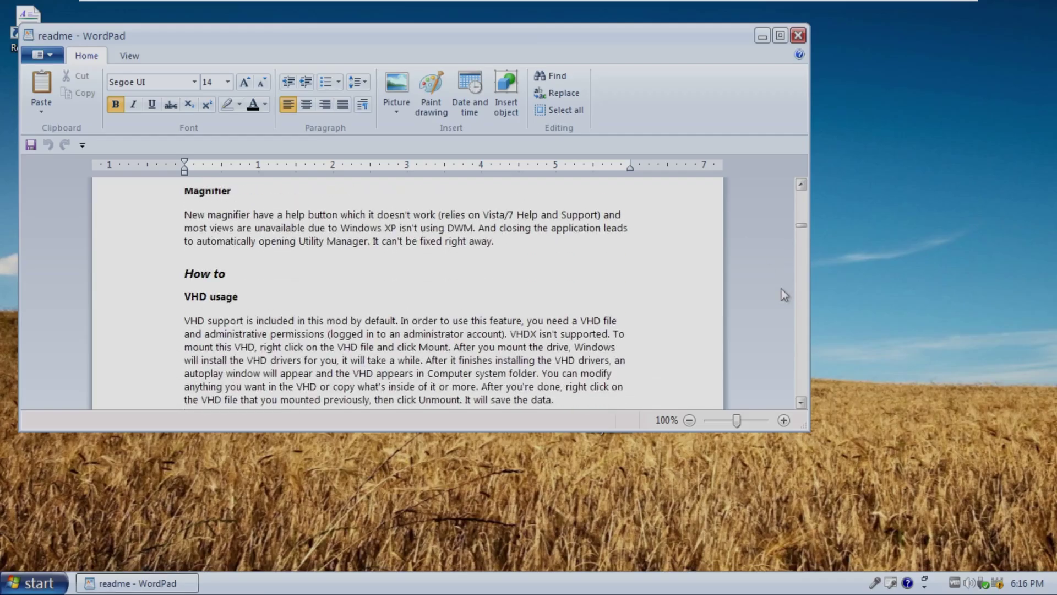
left_click_drag(802, 424, 1050, 570)
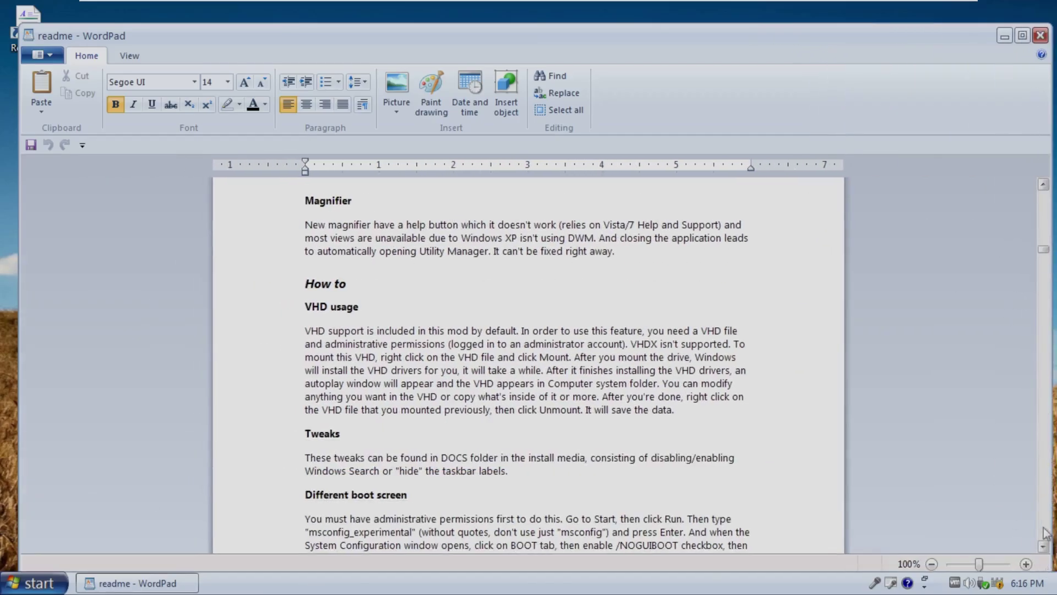
left_click_drag(1044, 248, 1054, 570)
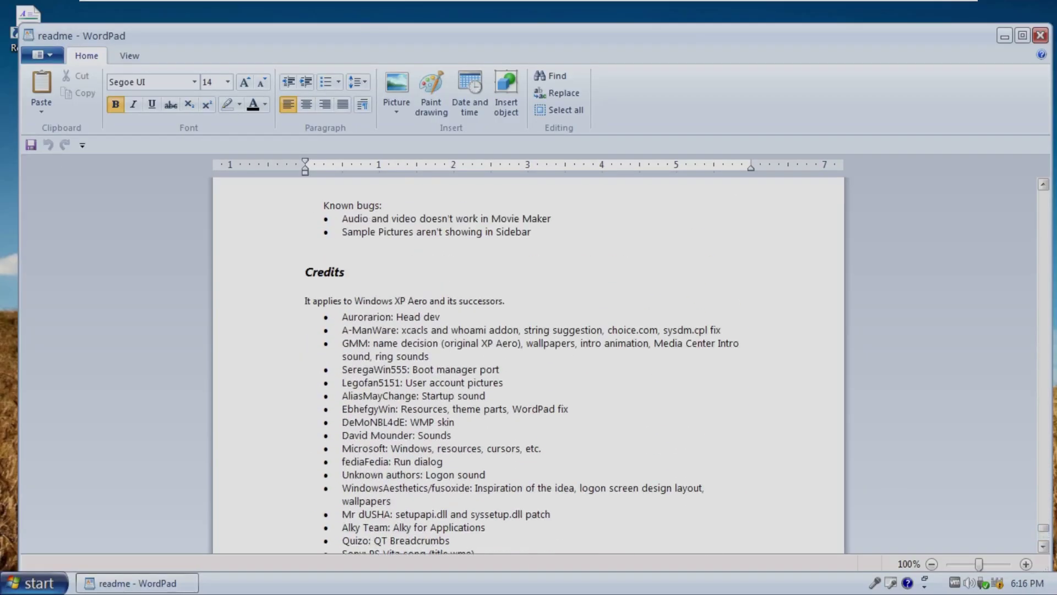
- Select the Credits text and the first credited author's name, then clear the selection
left_click_drag(305, 272, 380, 556)
scroll(380, 326, "up", 7)
double_click(360, 295)
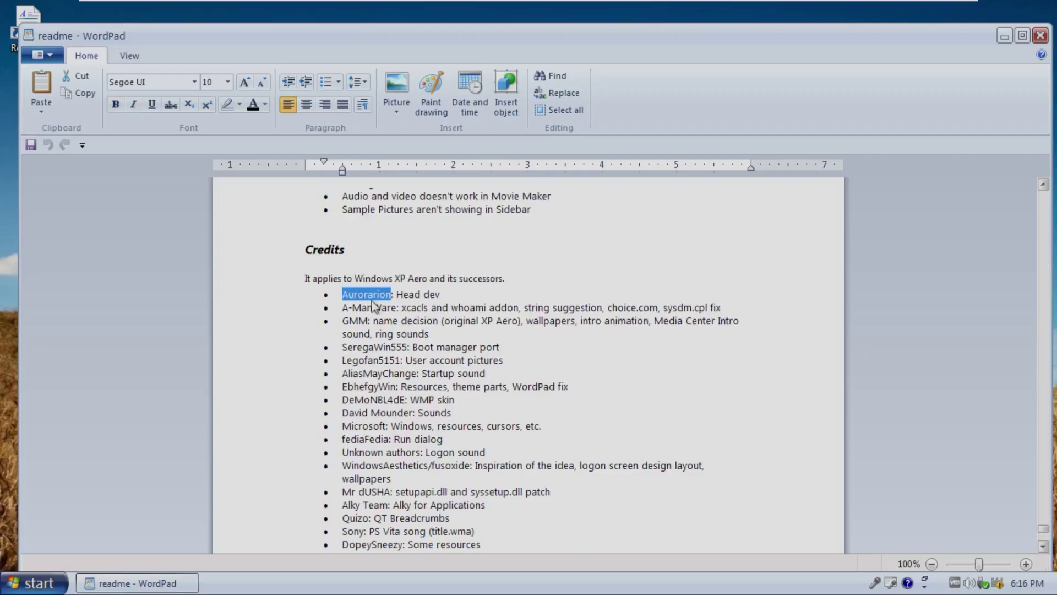
left_click(375, 304)
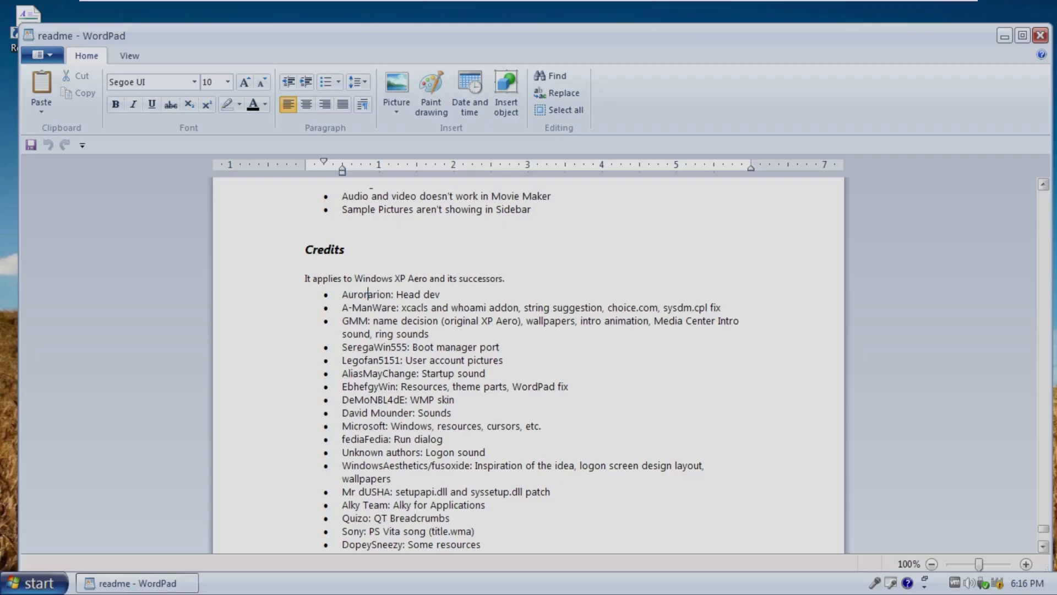
- Close WordPad and move the Recycle Bin to the desktop's bottom-right corner
left_click(1040, 35)
left_click_drag(609, 399, 1016, 537)
left_click_drag(672, 349, 555, 361)
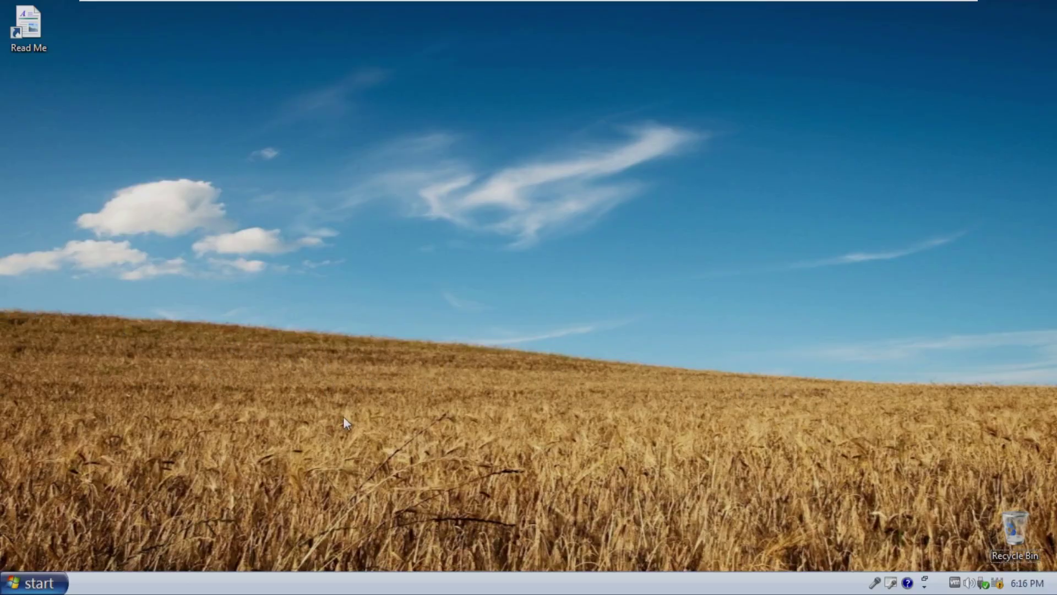
right_click(312, 385)
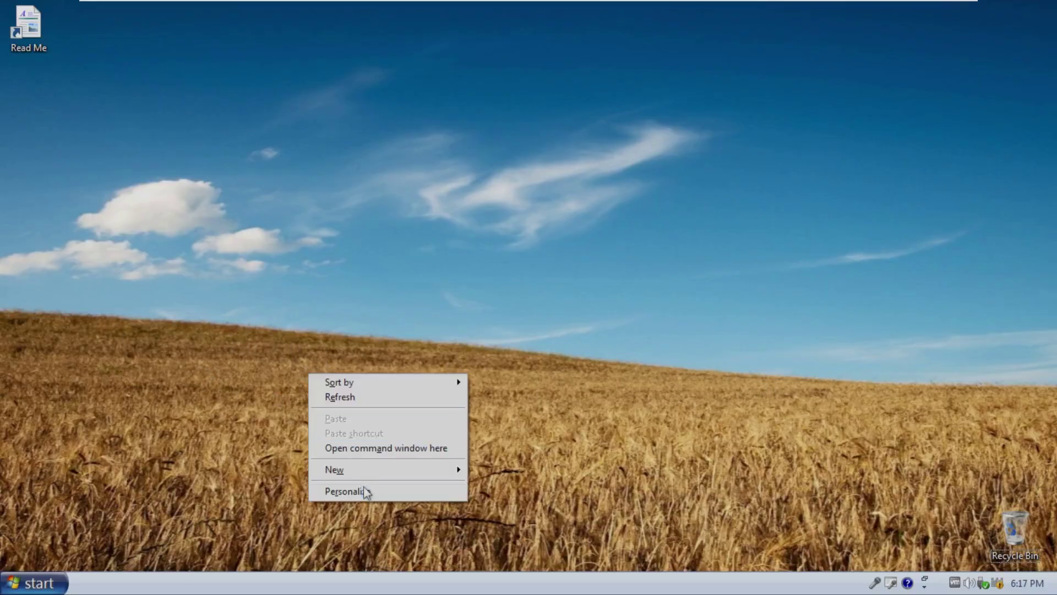
left_click(364, 489)
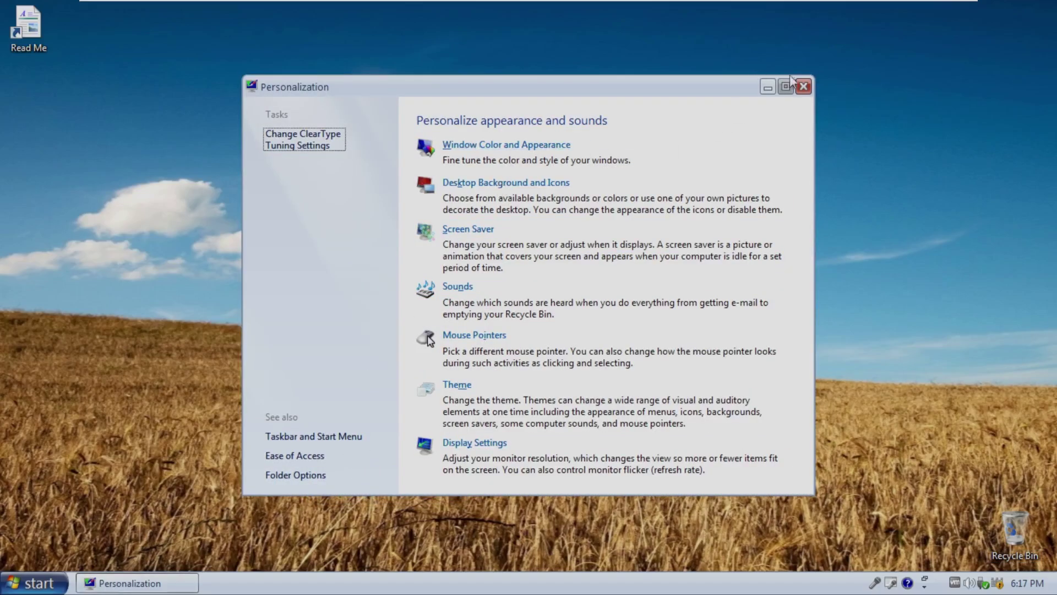
left_click(804, 87)
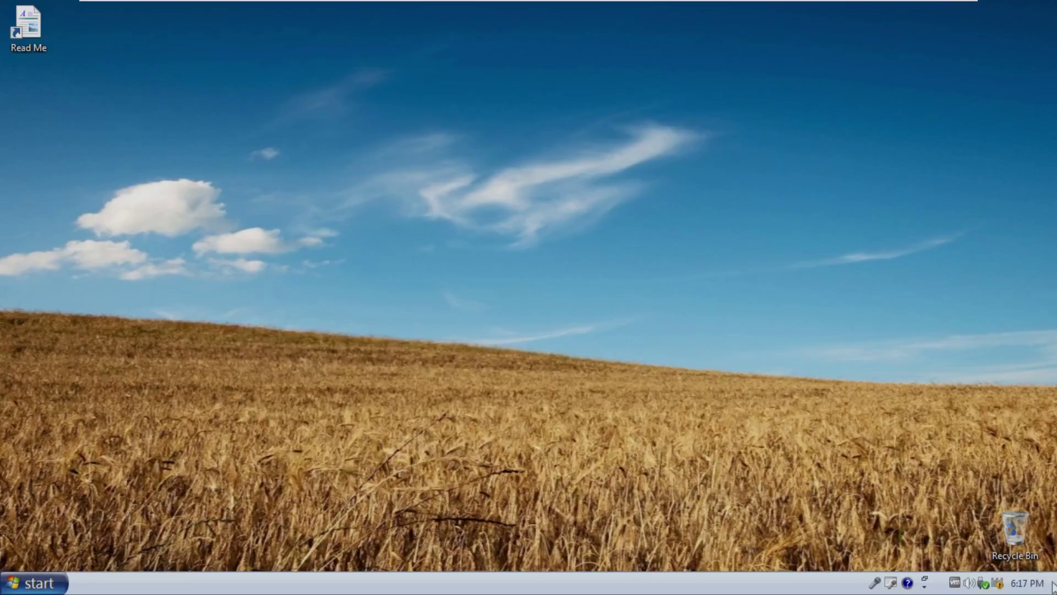
double_click(1027, 583)
left_click(335, 56)
right_click(999, 584)
left_click(963, 566)
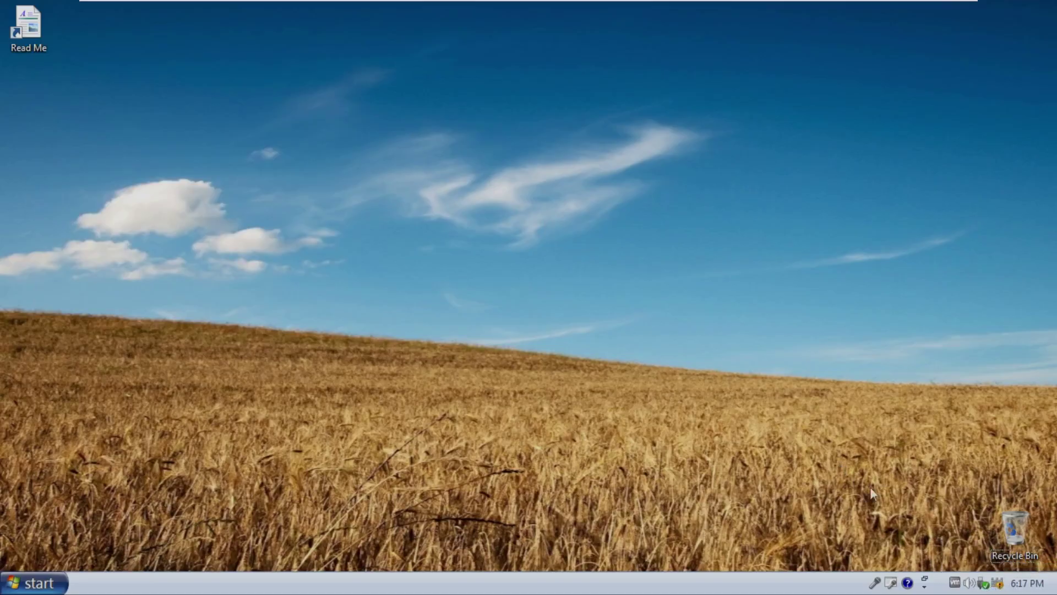
left_click(969, 582)
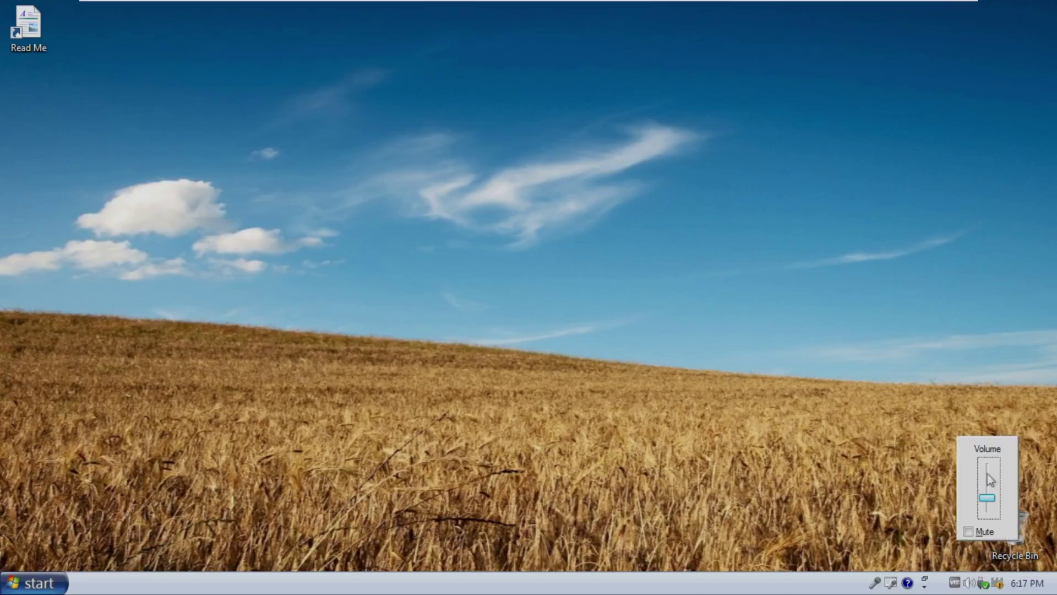
left_click(934, 507)
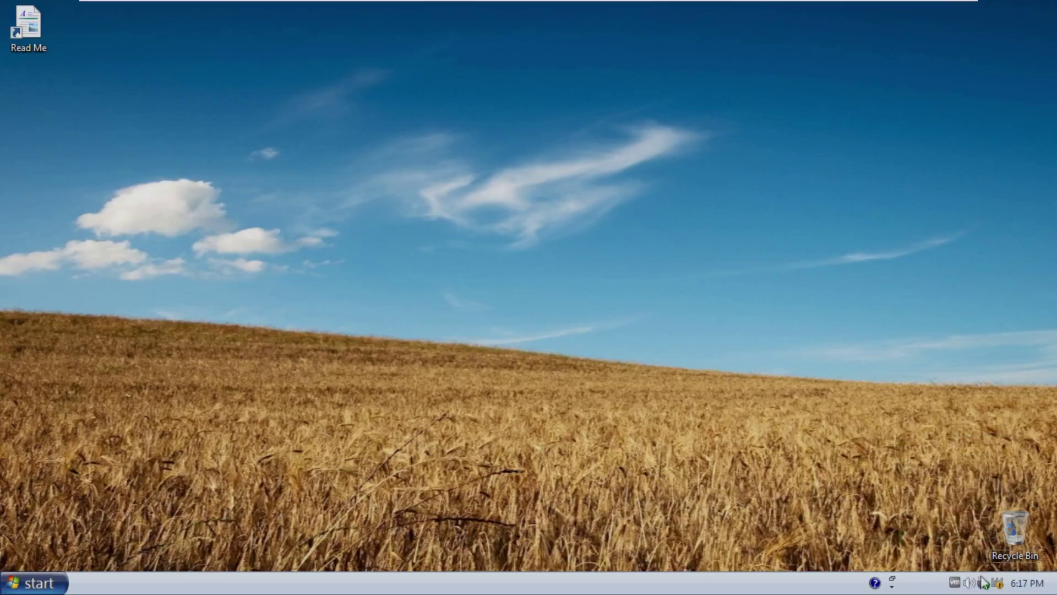
left_click(894, 587)
left_click(893, 587)
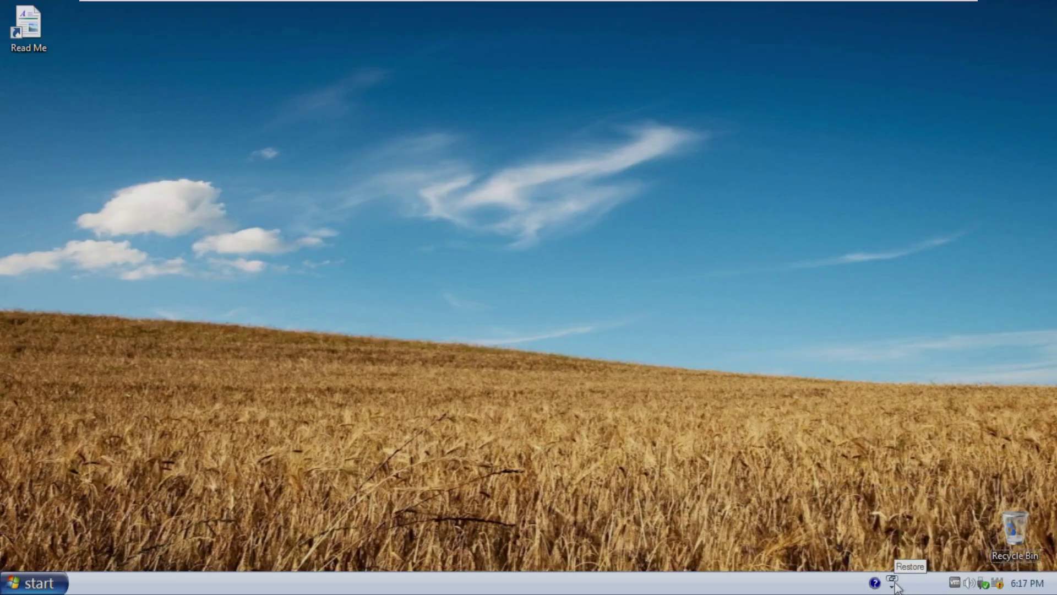
left_click(892, 581)
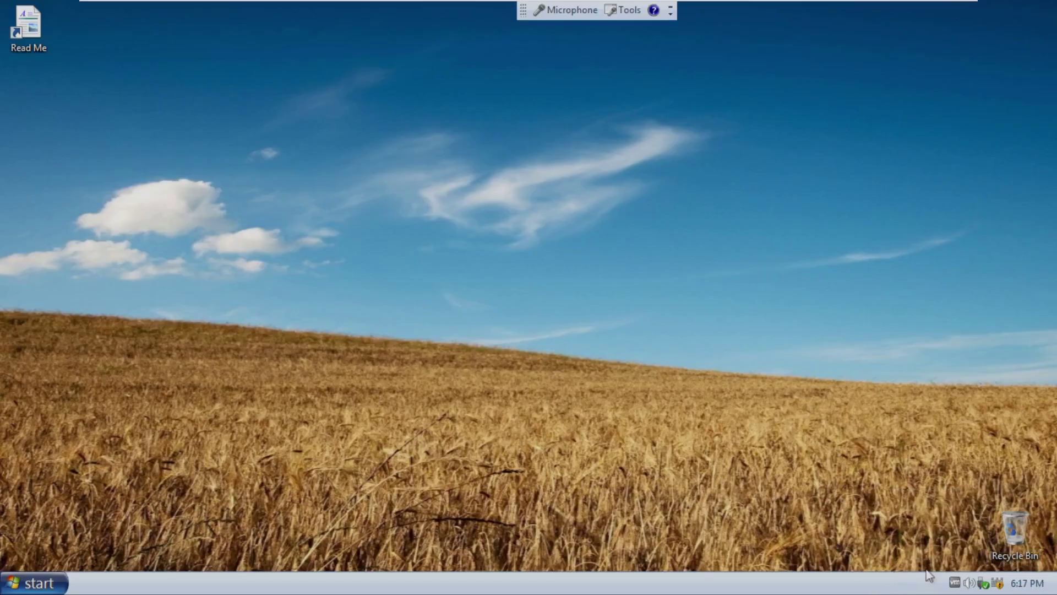
left_click(670, 14)
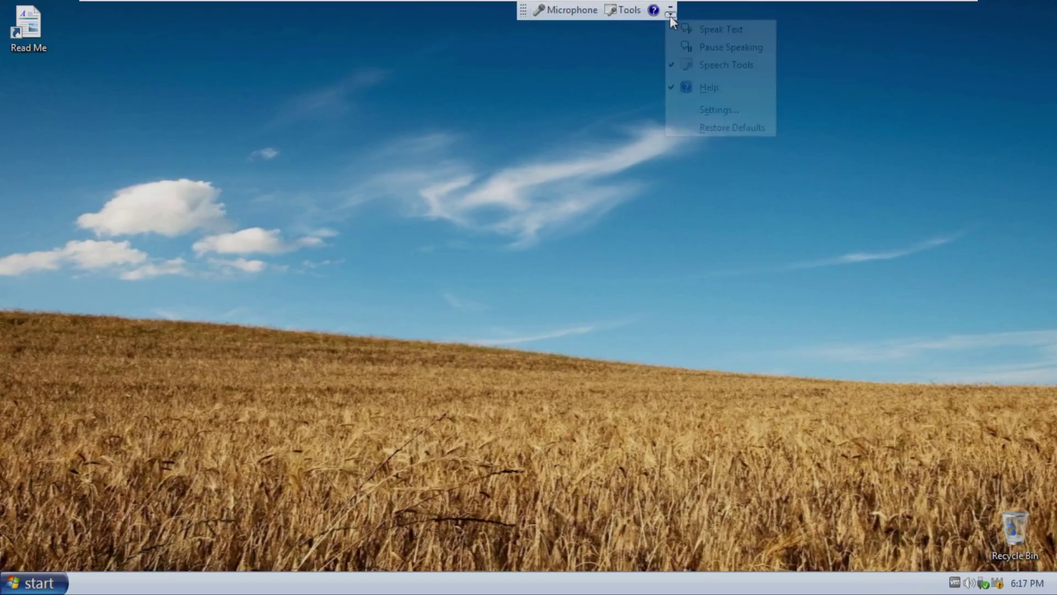
left_click(534, 12)
left_click(675, 214)
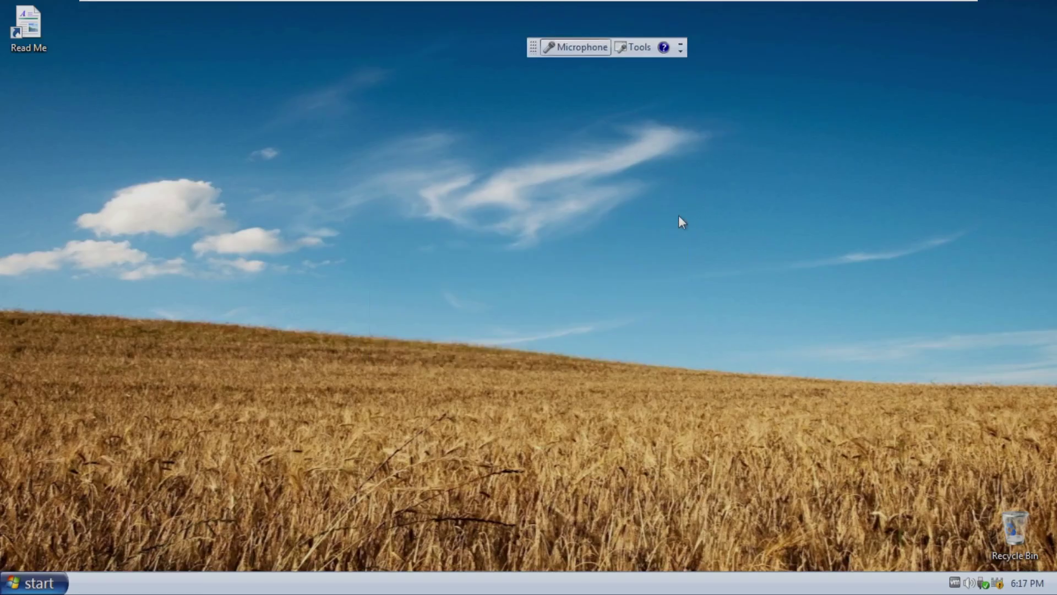
left_click_drag(533, 47, 903, 19)
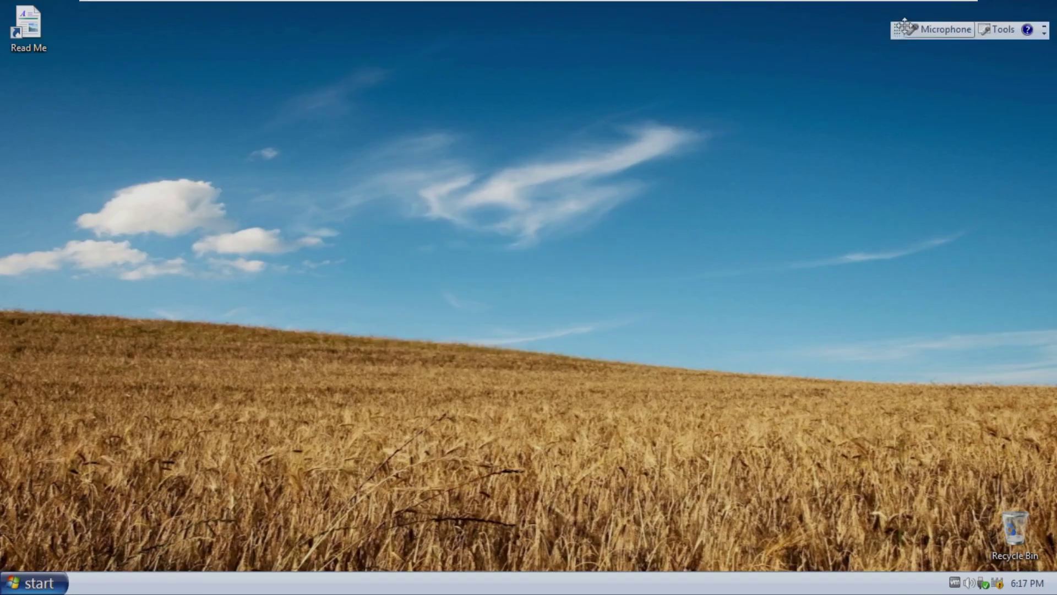
left_click(1050, 21)
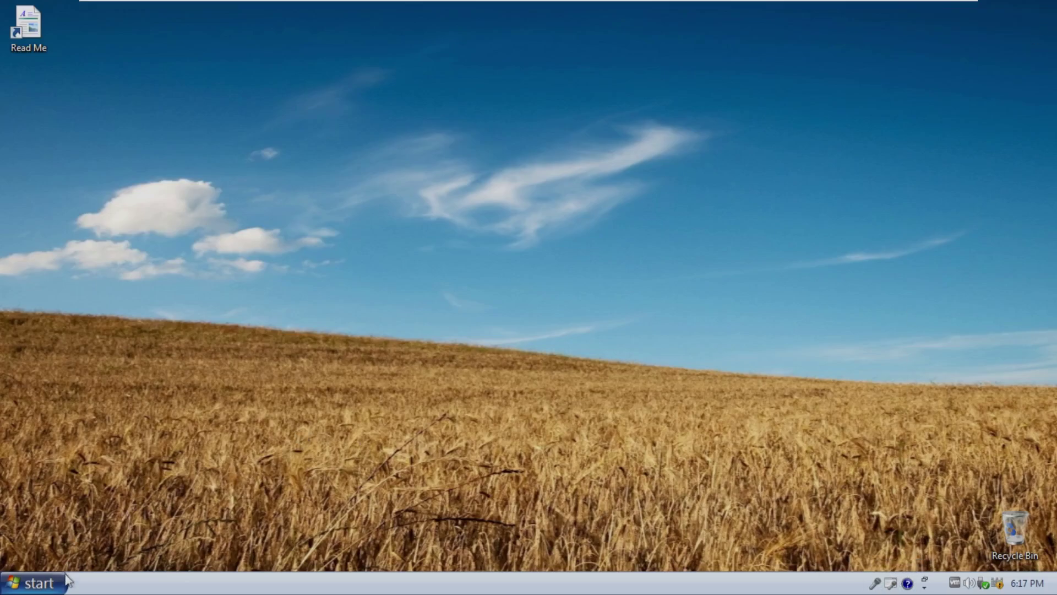
- Open and close the Start menu, then open it again to show recent programs
left_click(33, 582)
left_click(34, 583)
left_click(56, 581)
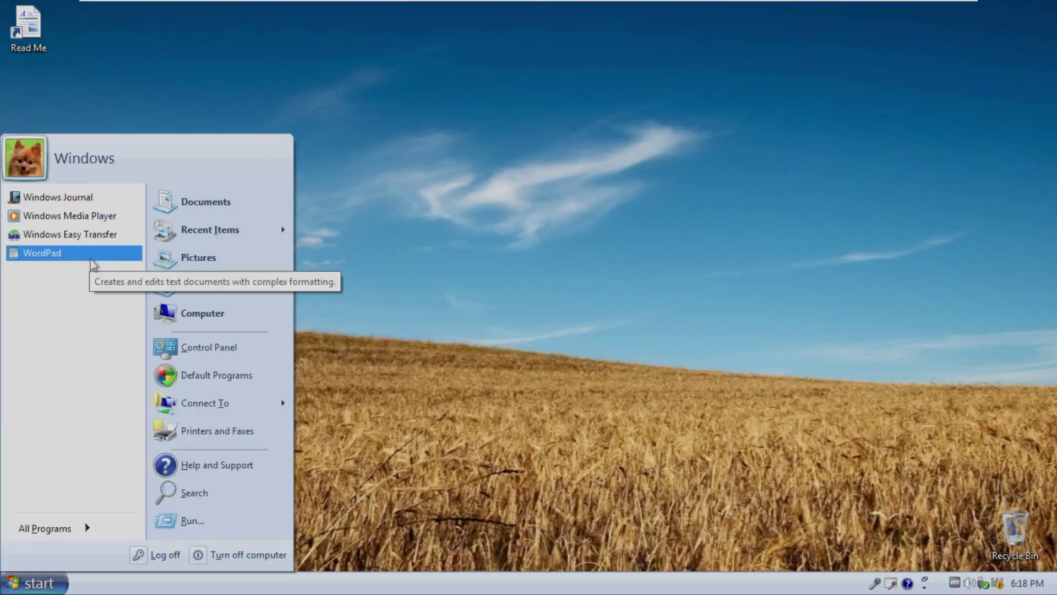
- Launch Calculator from All Programs > Accessories, move its window, and close it
left_click(89, 525)
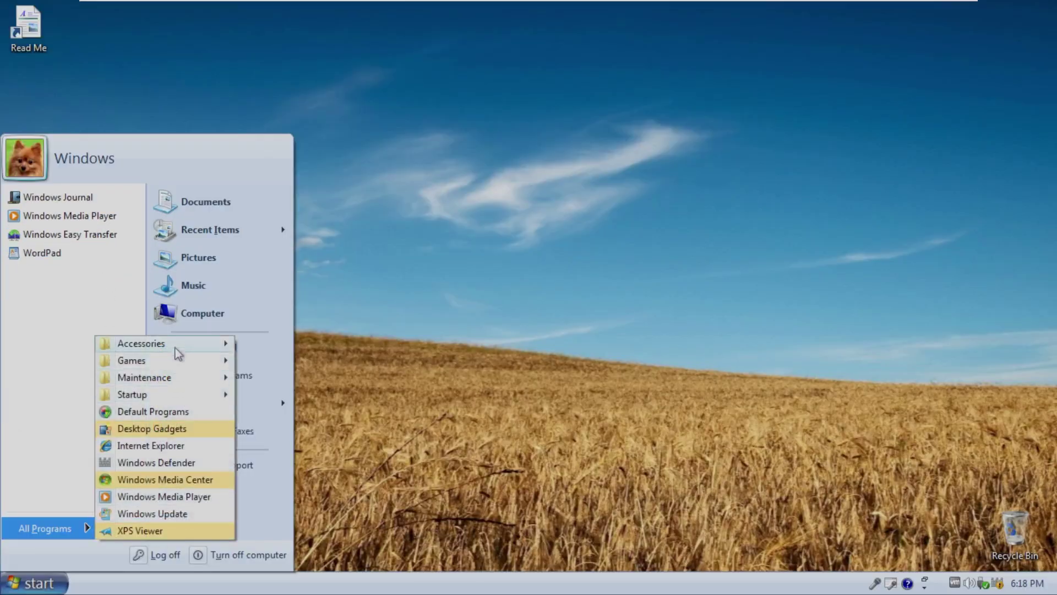
mouse_move(177, 351)
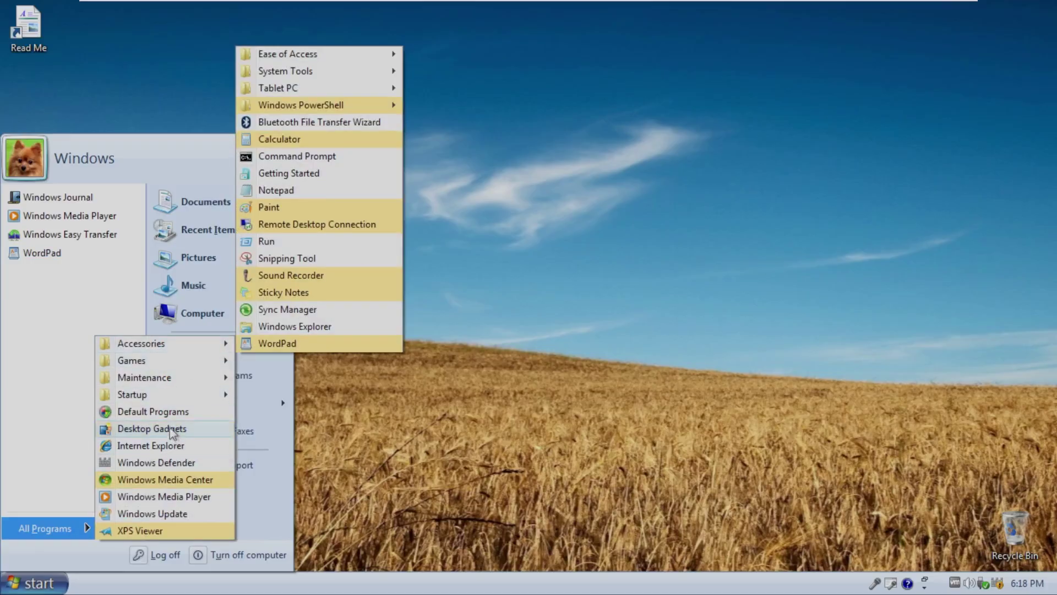
mouse_move(119, 352)
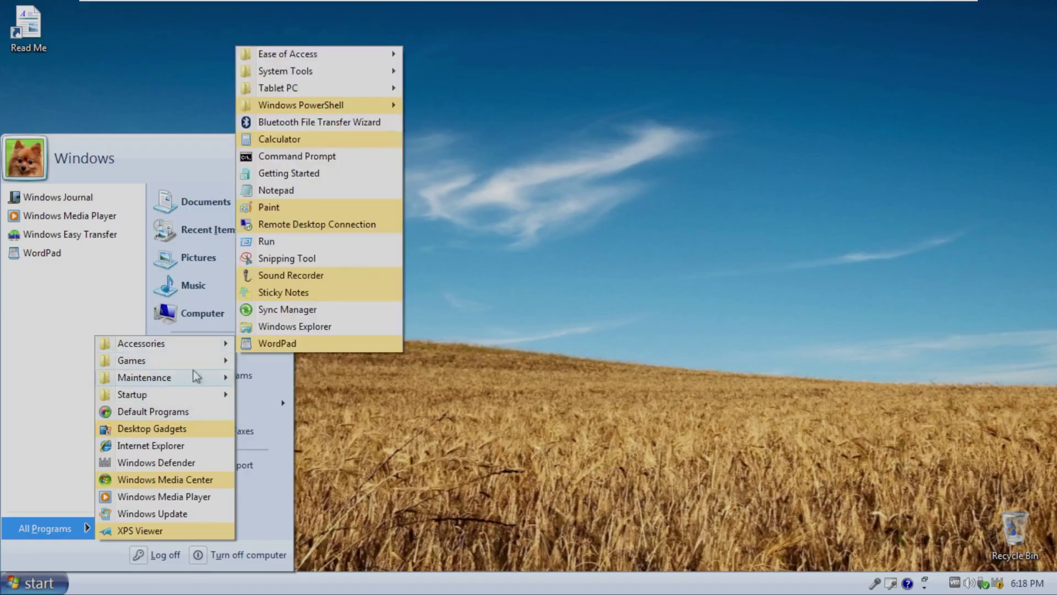
mouse_move(332, 58)
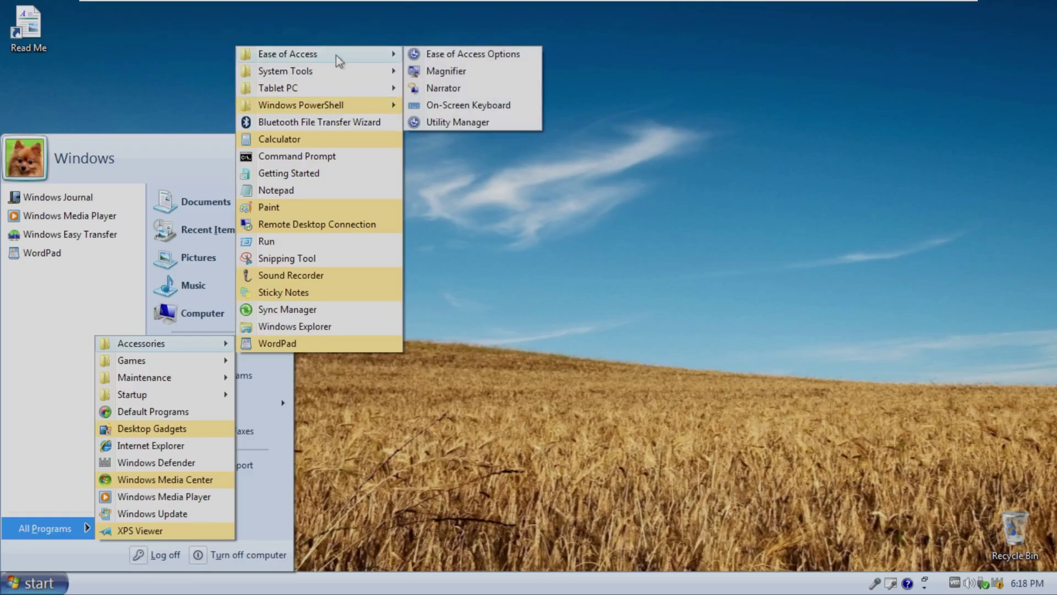
mouse_move(330, 85)
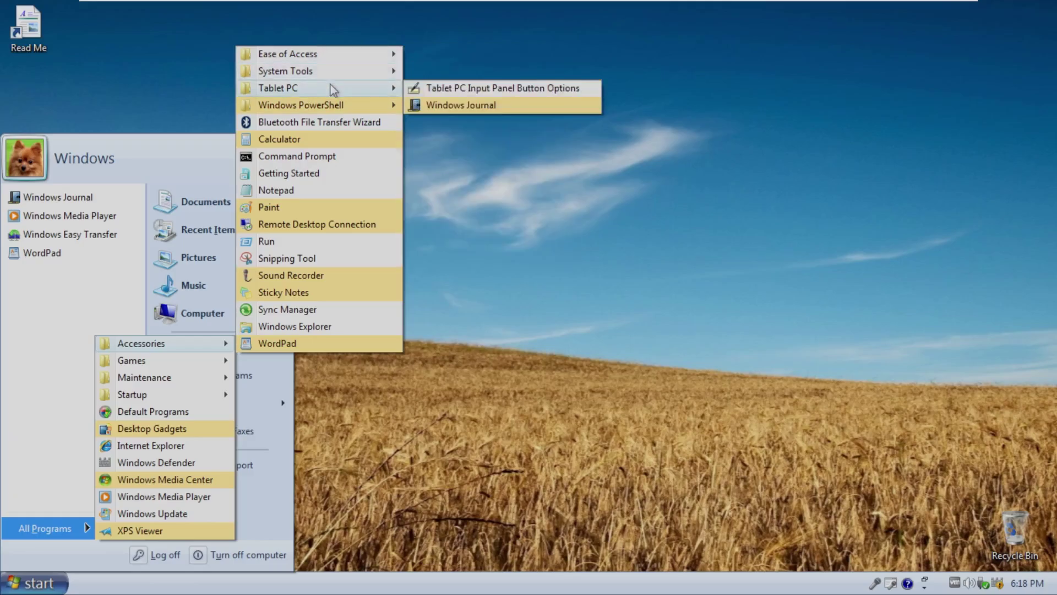
mouse_move(329, 104)
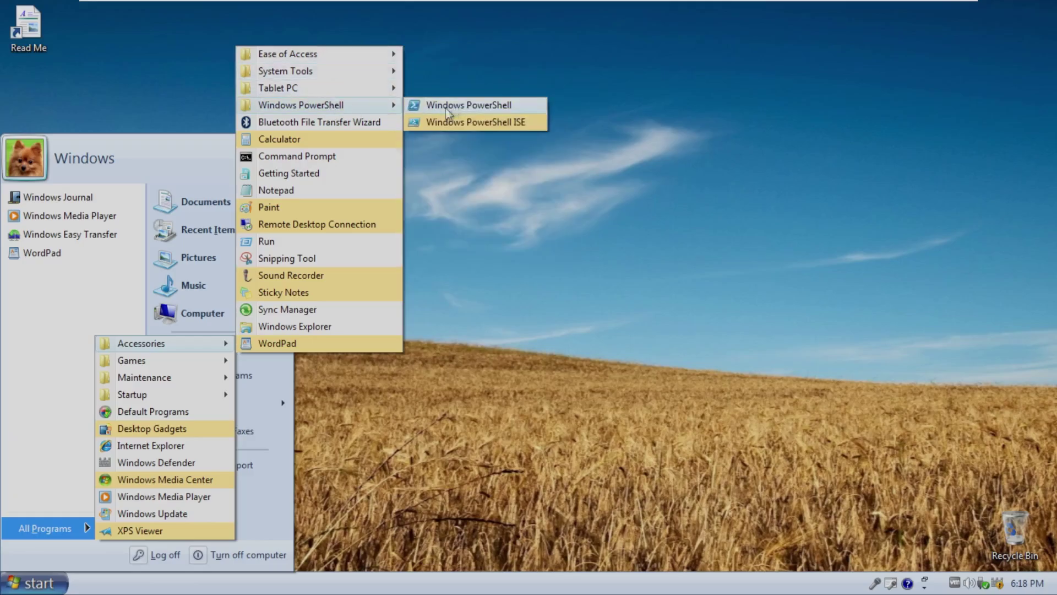
left_click(333, 138)
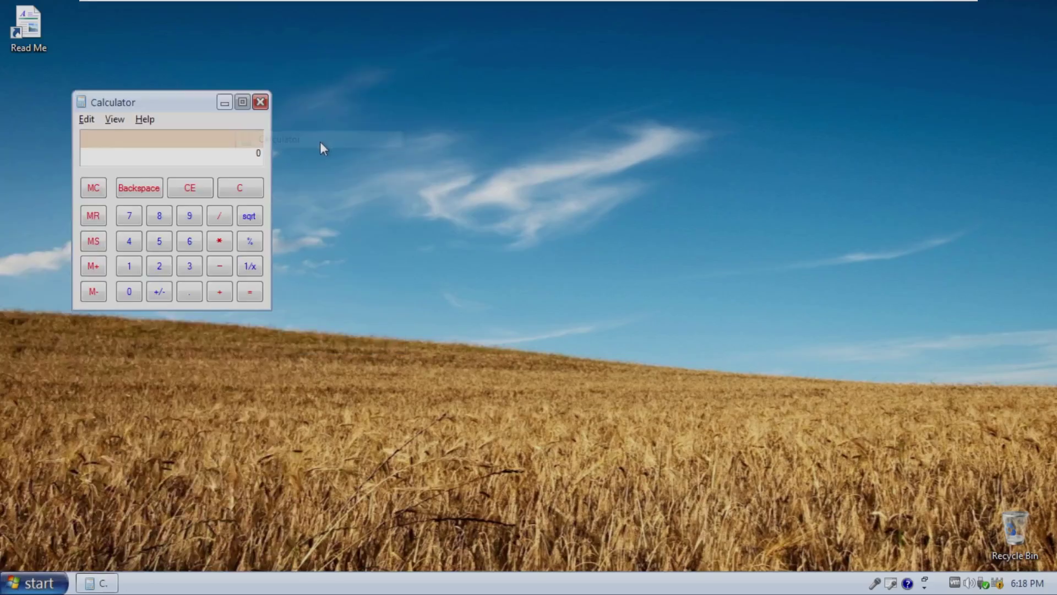
left_click_drag(172, 105, 308, 165)
left_click(394, 161)
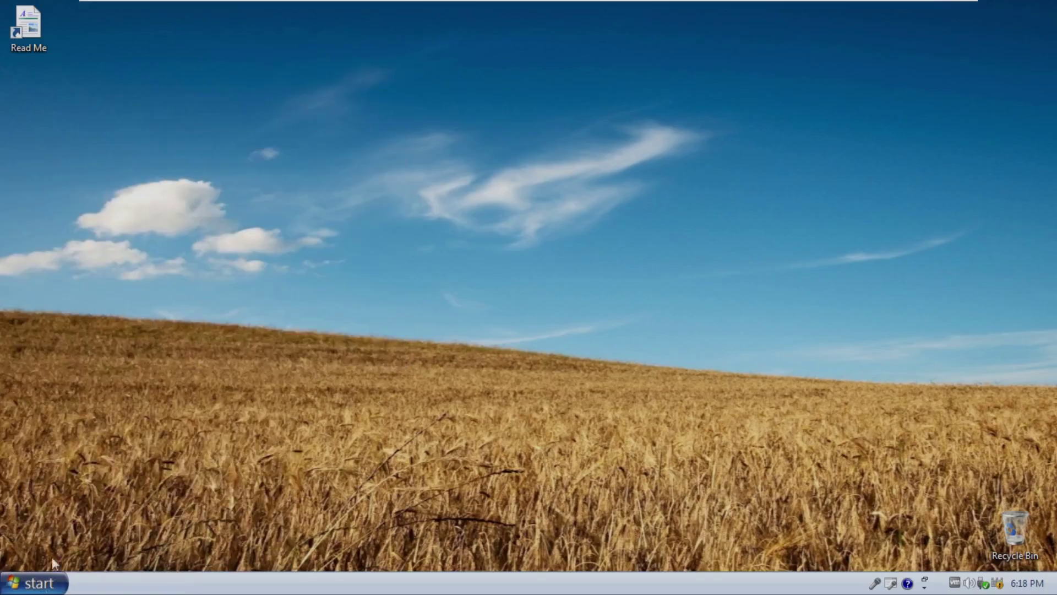
- Reopen All Programs and browse the Games and Maintenance folders
left_click(49, 576)
left_click(55, 529)
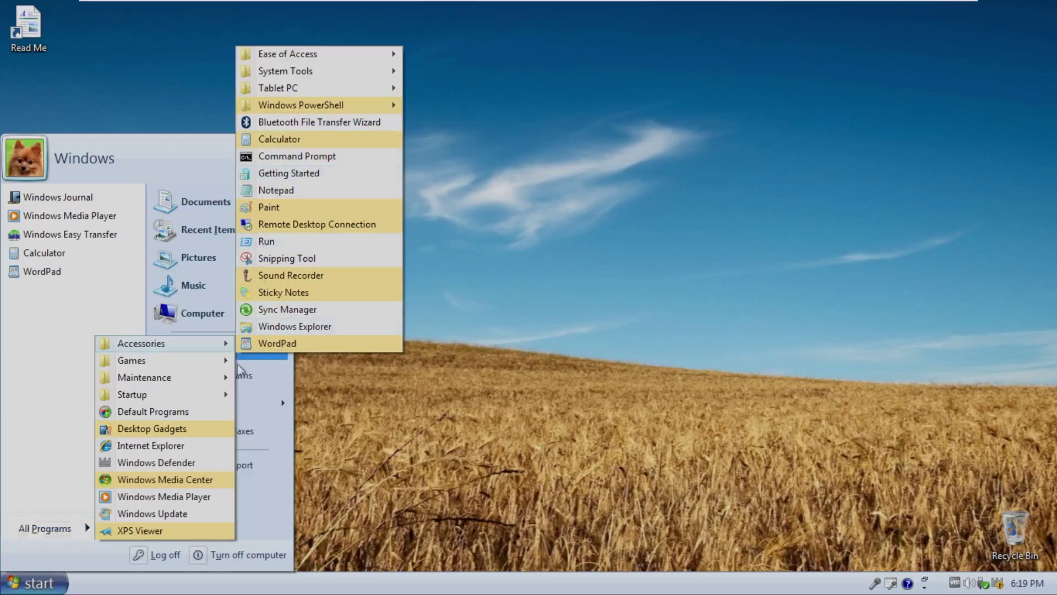
mouse_move(205, 361)
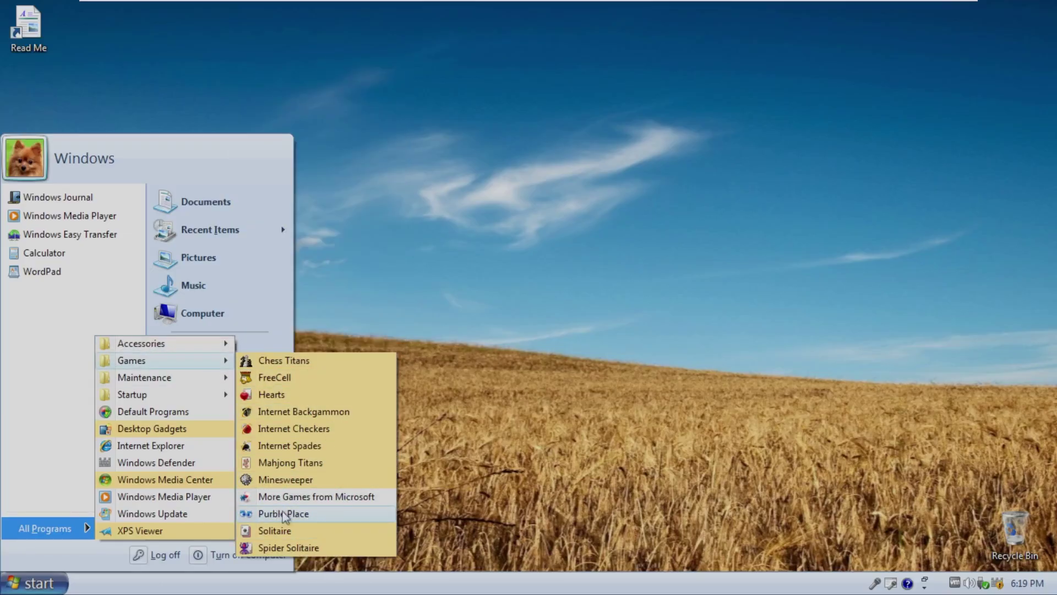
mouse_move(190, 383)
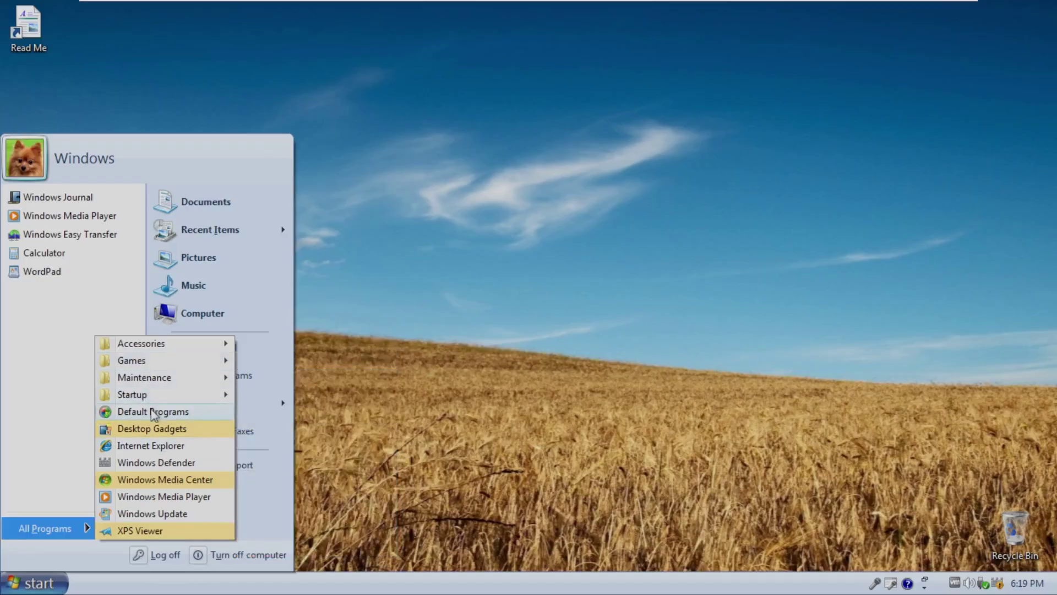
left_click(125, 445)
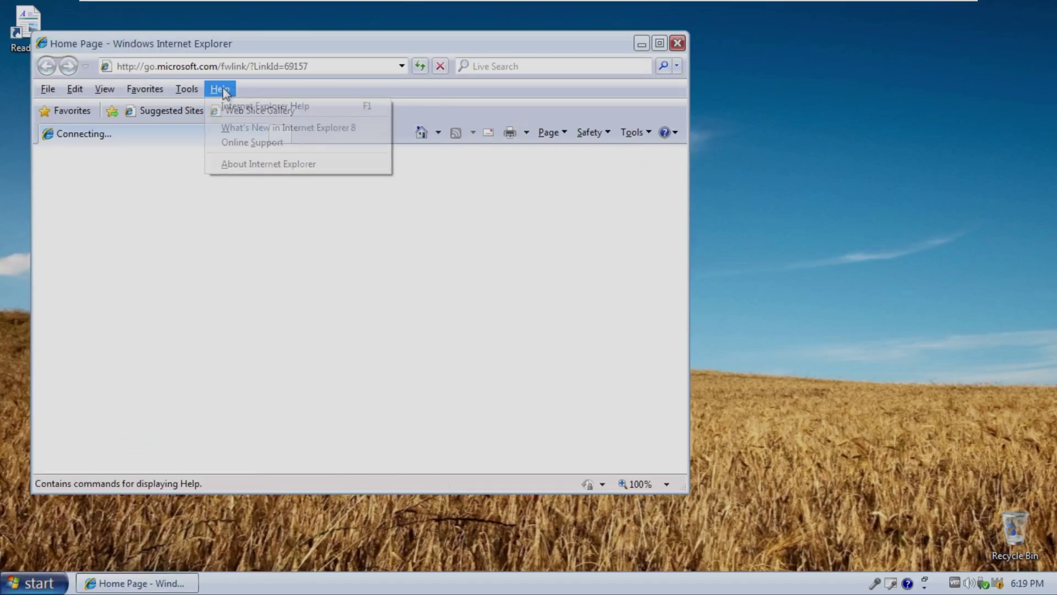
left_click(250, 160)
left_click(219, 89)
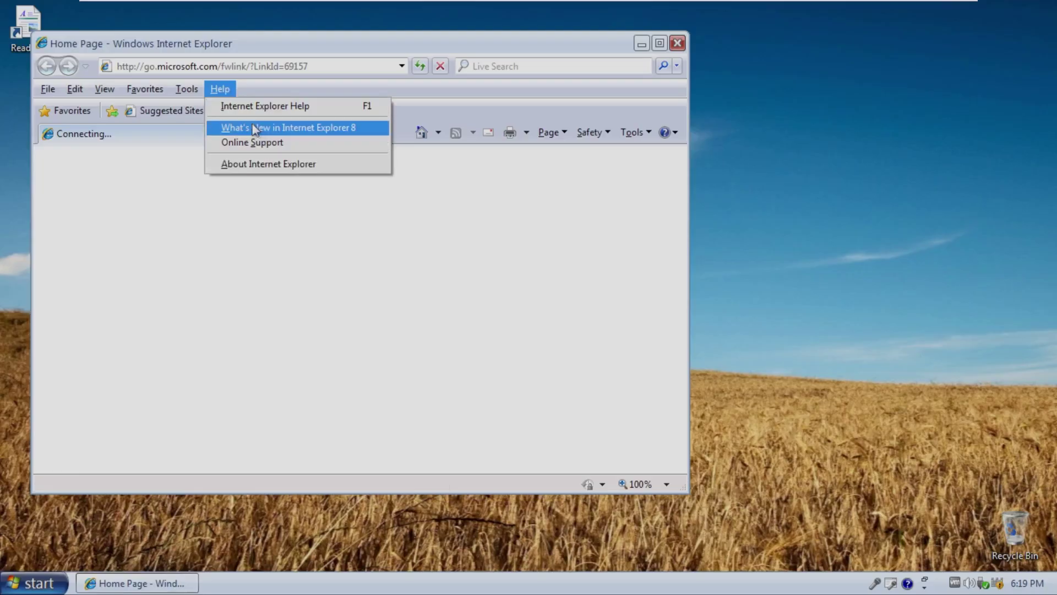
left_click(344, 130)
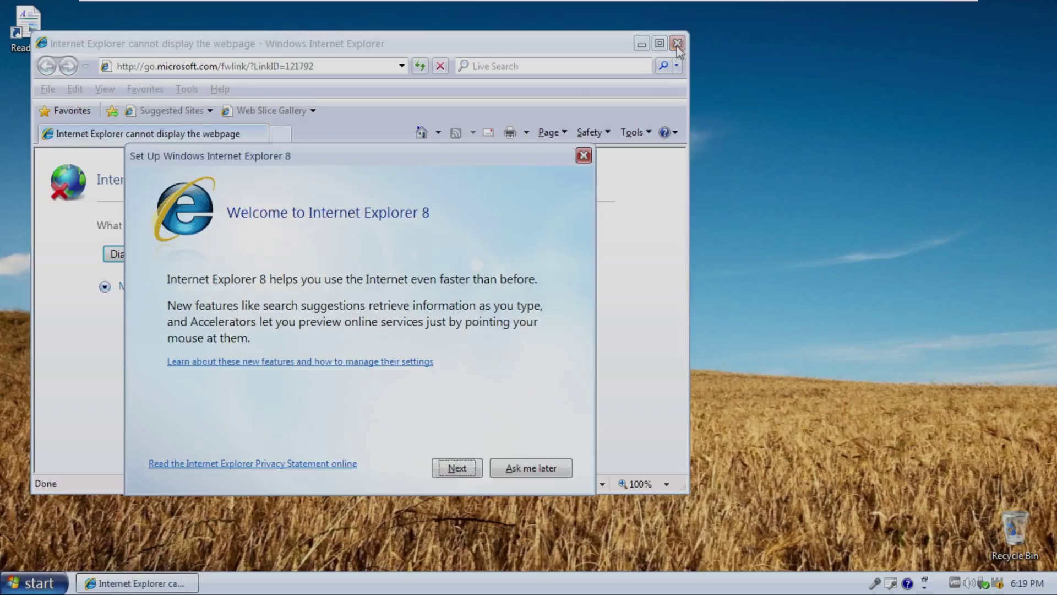
left_click(585, 156)
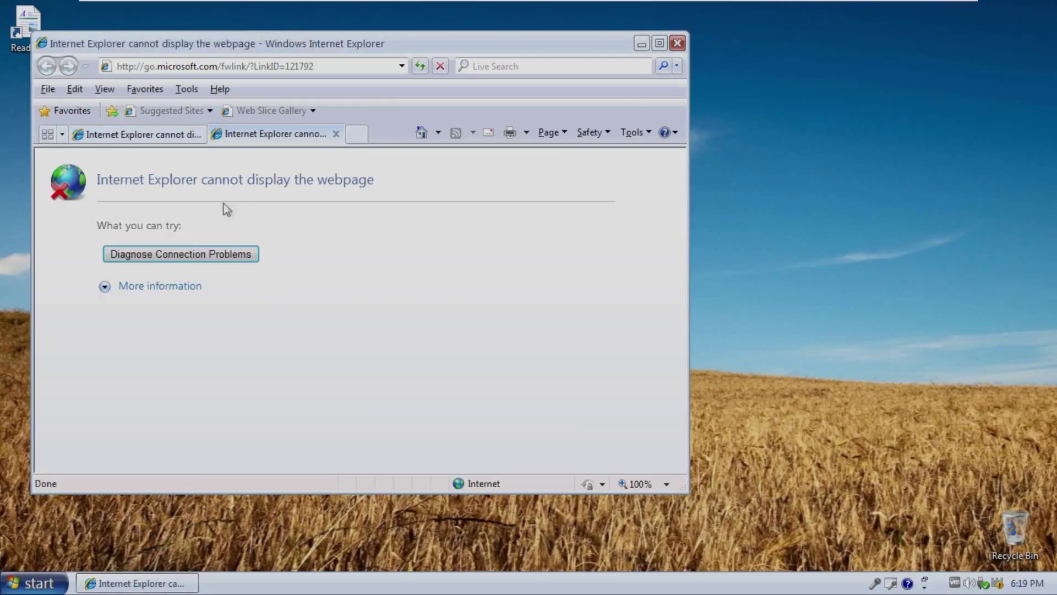
left_click(677, 43)
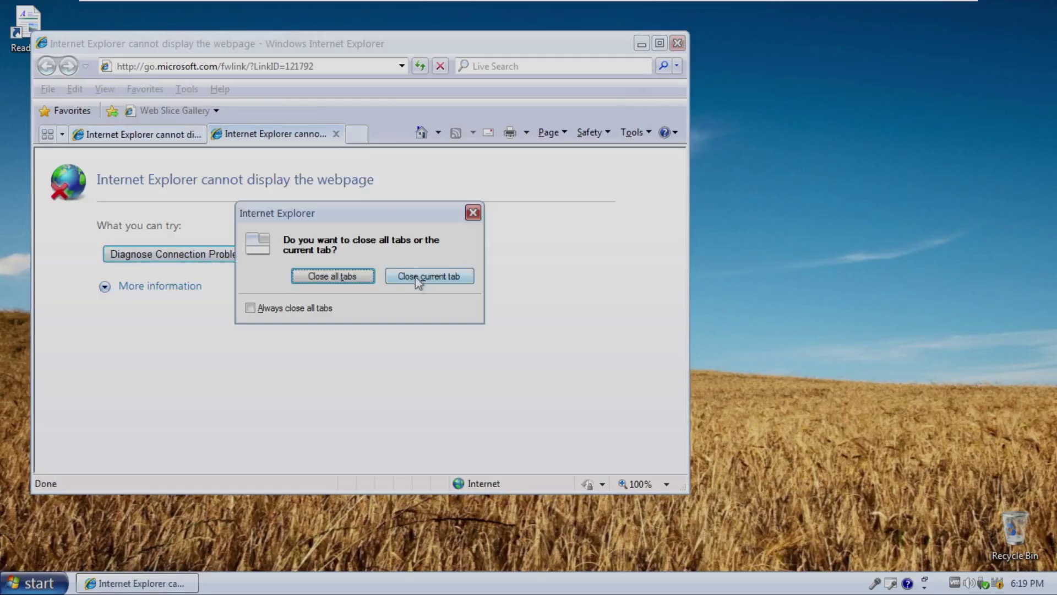
left_click(417, 277)
left_click(678, 43)
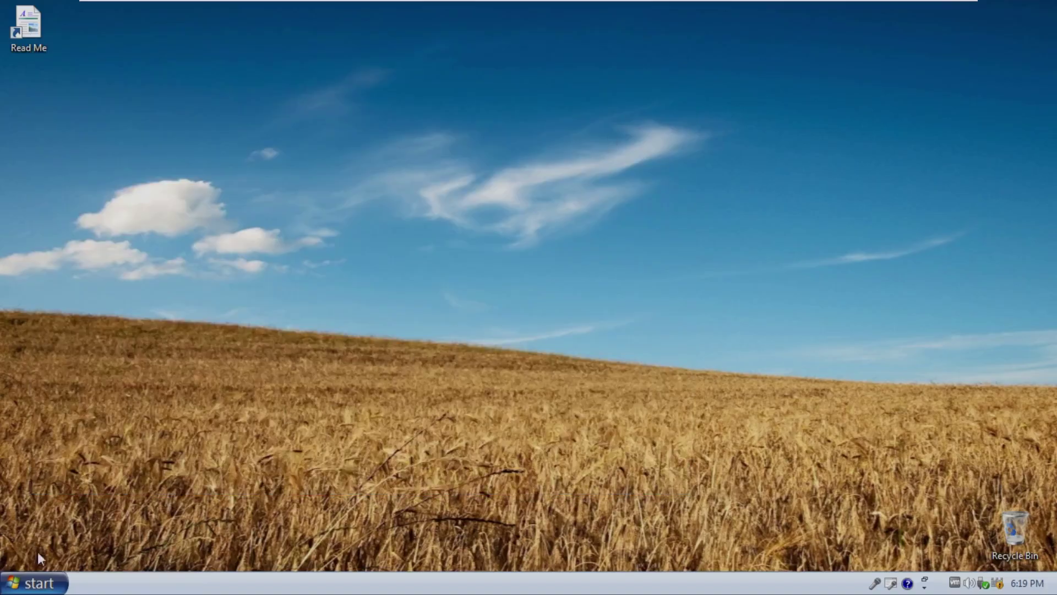
- Launch Windows Media Player and finish its first-run setup with Recommended settings
left_click(34, 582)
mouse_move(77, 529)
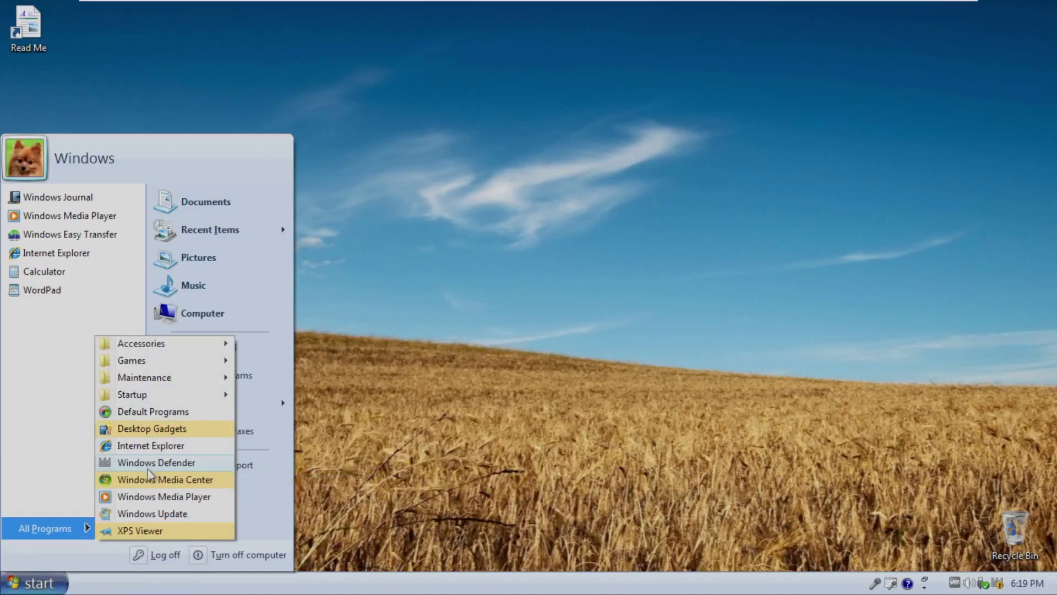
left_click(151, 494)
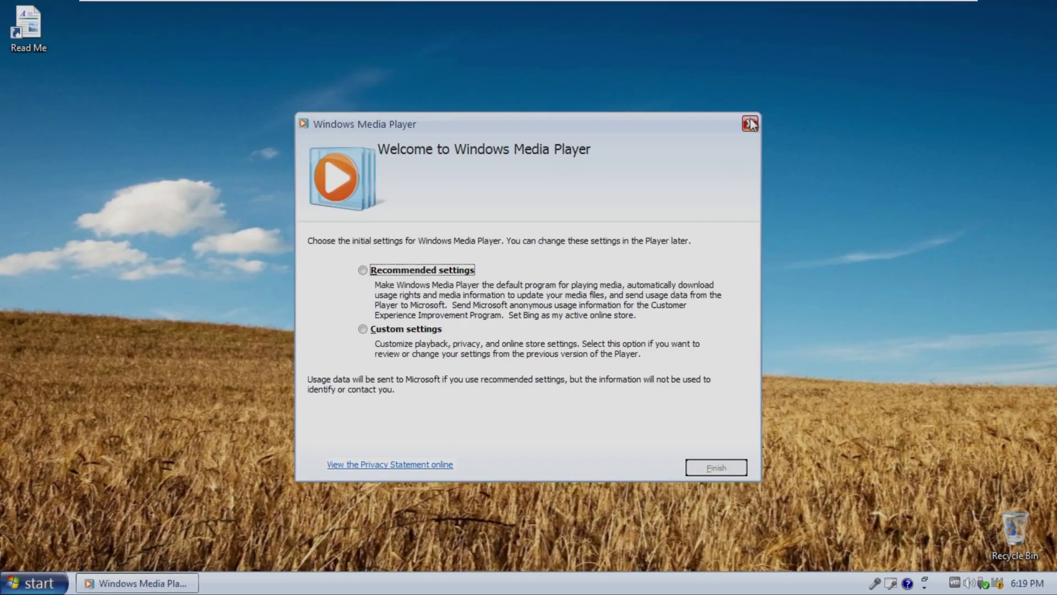
left_click(420, 284)
left_click(689, 463)
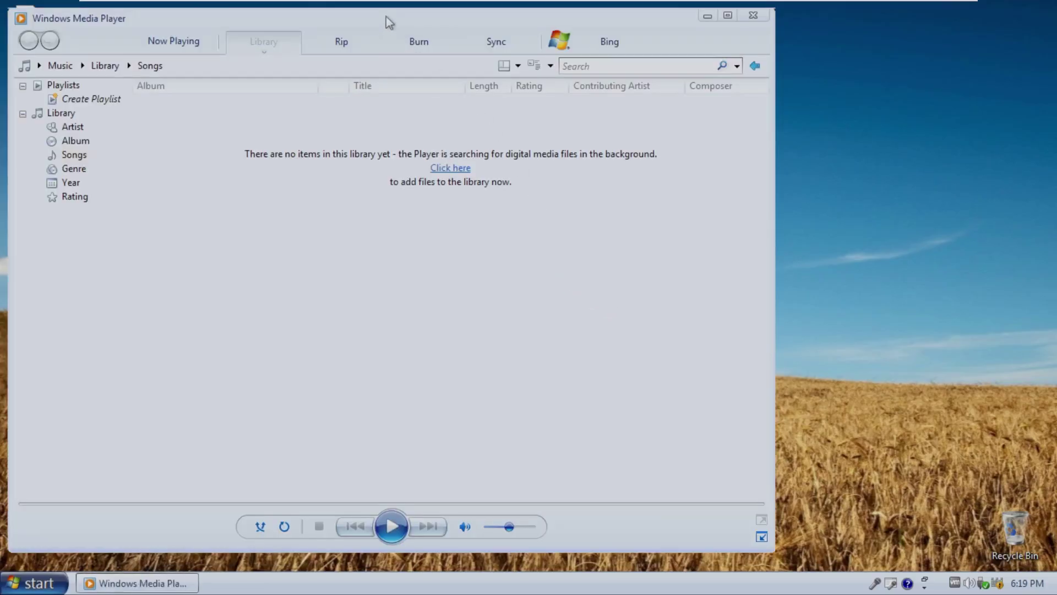
- Close Media Player and bring up the All Programs list again
left_click_drag(385, 15, 423, 24)
left_click(792, 25)
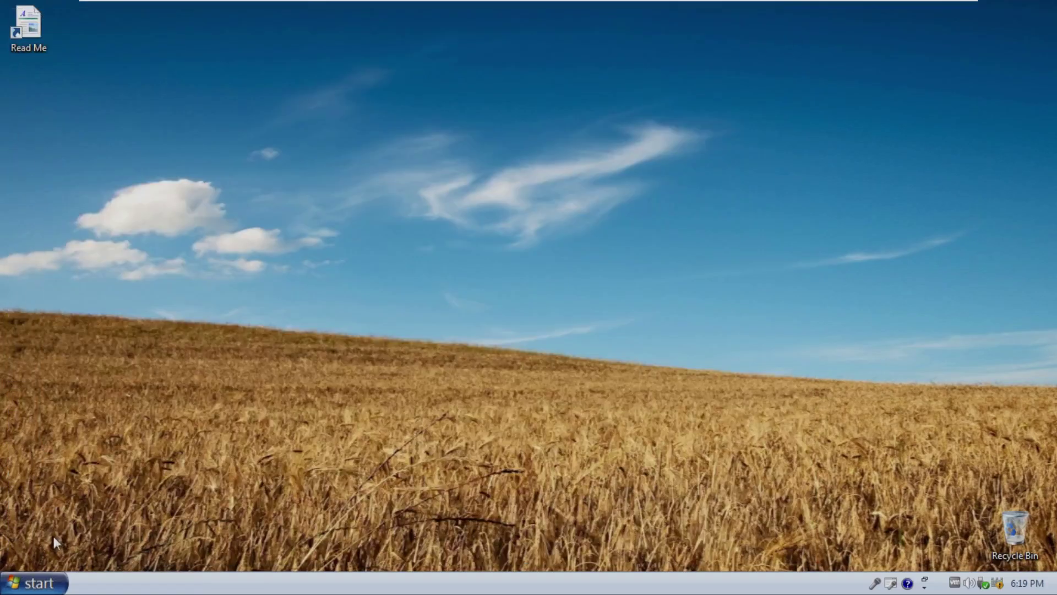
left_click(33, 583)
left_click(82, 529)
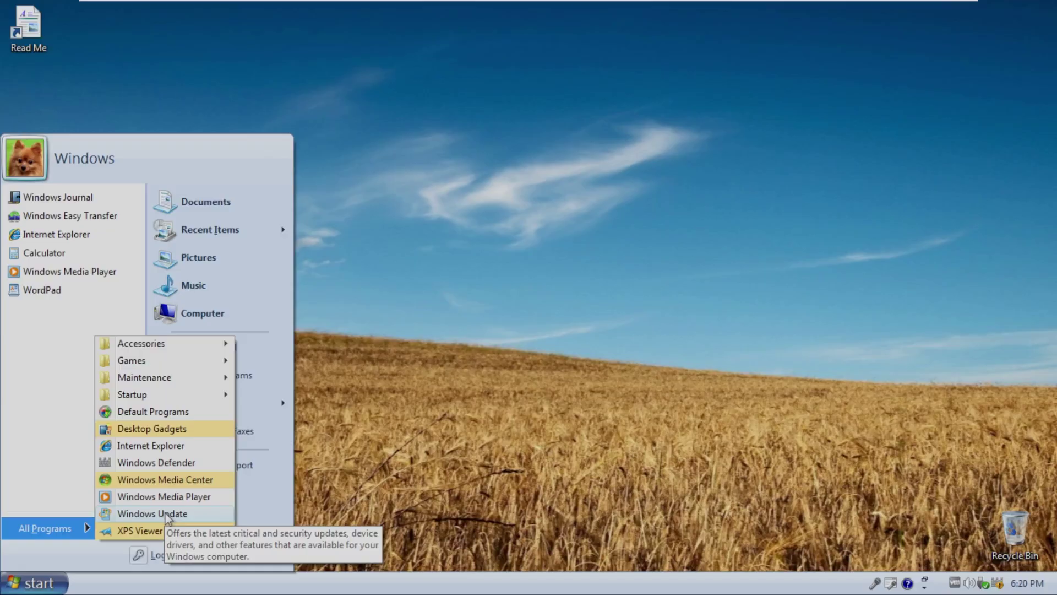
- Open the Computer window, reposition and enlarge it, and browse its menus
left_click(243, 323)
left_click_drag(416, 118, 498, 95)
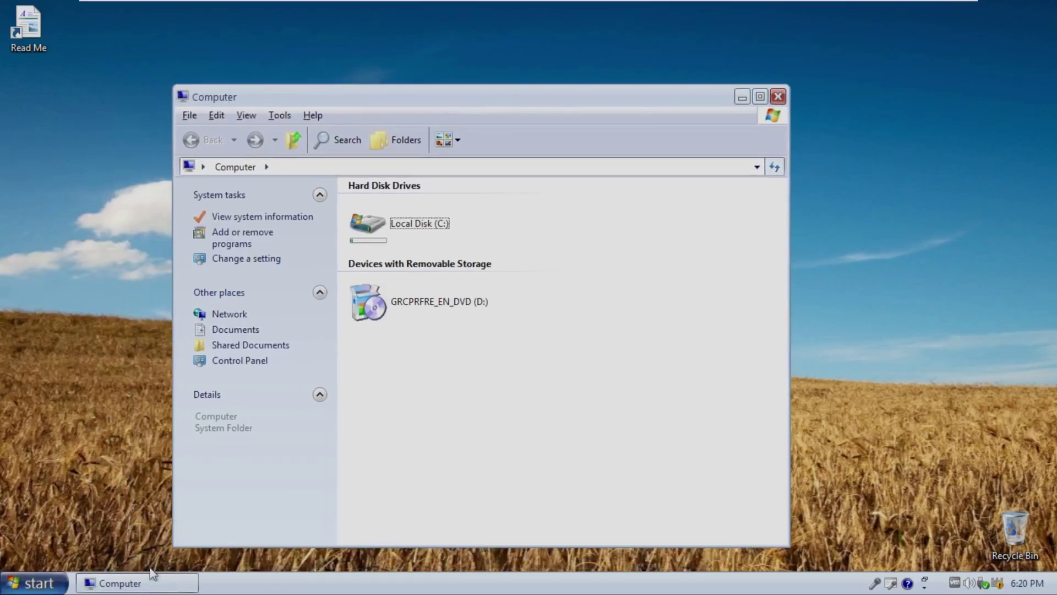
left_click_drag(177, 83, 136, 75)
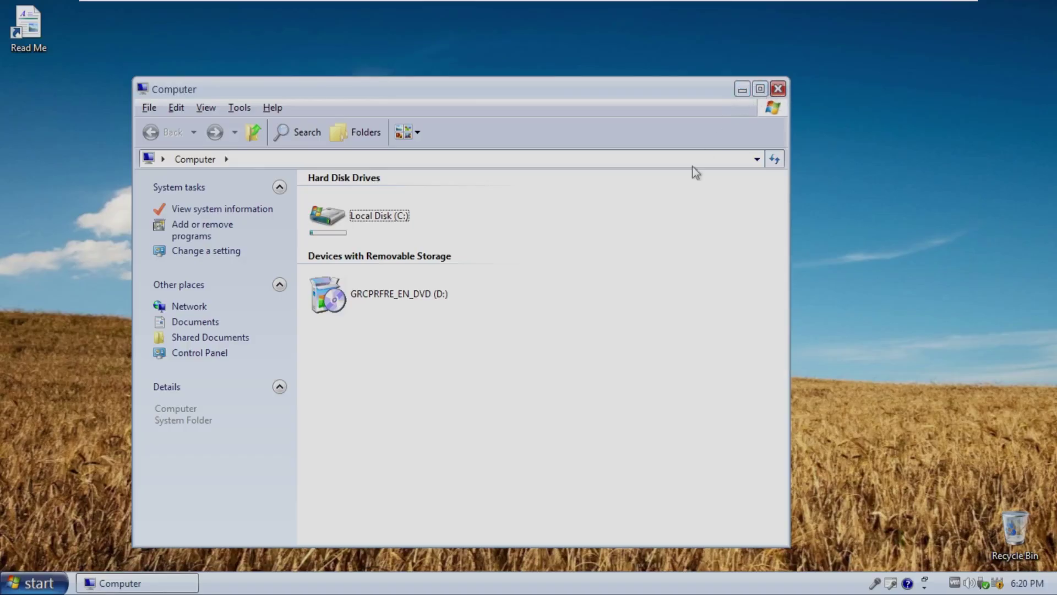
mouse_move(324, 219)
left_click(149, 107)
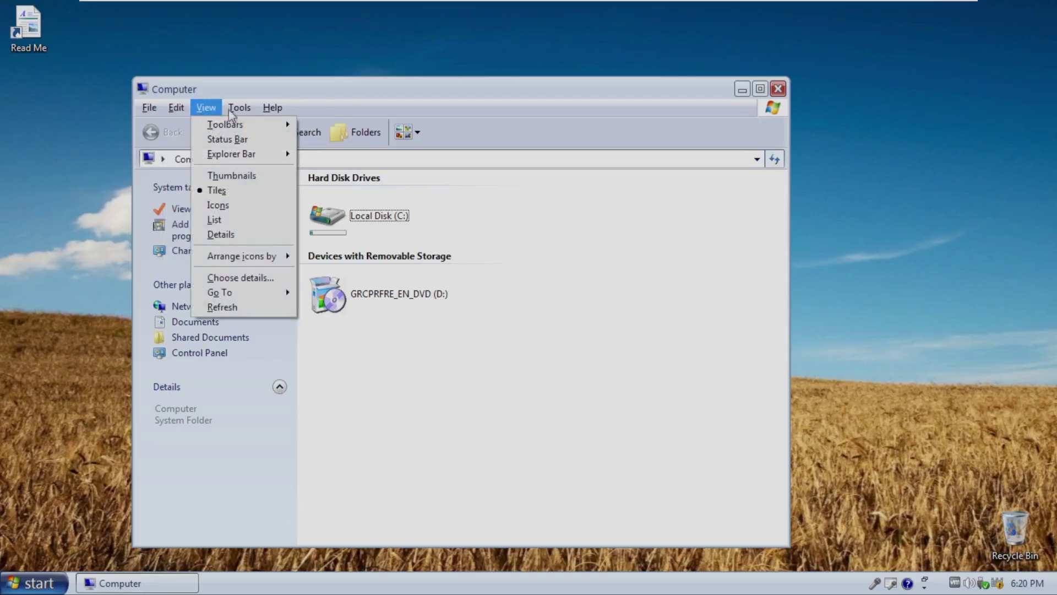
left_click(555, 309)
- Open Local Disk (C:) Properties, showing 34.8 GB free of 39.9 GB
right_click(392, 216)
left_click(461, 387)
left_click_drag(552, 217, 488, 180)
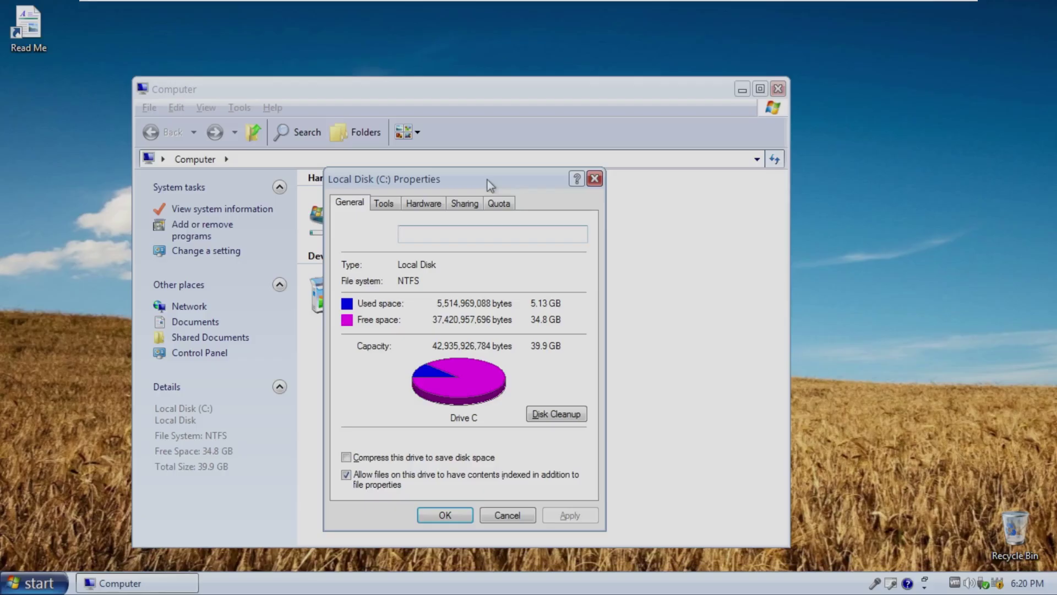
- Close the drive properties and Computer window, then start Task Manager from the taskbar
left_click(595, 178)
left_click(778, 89)
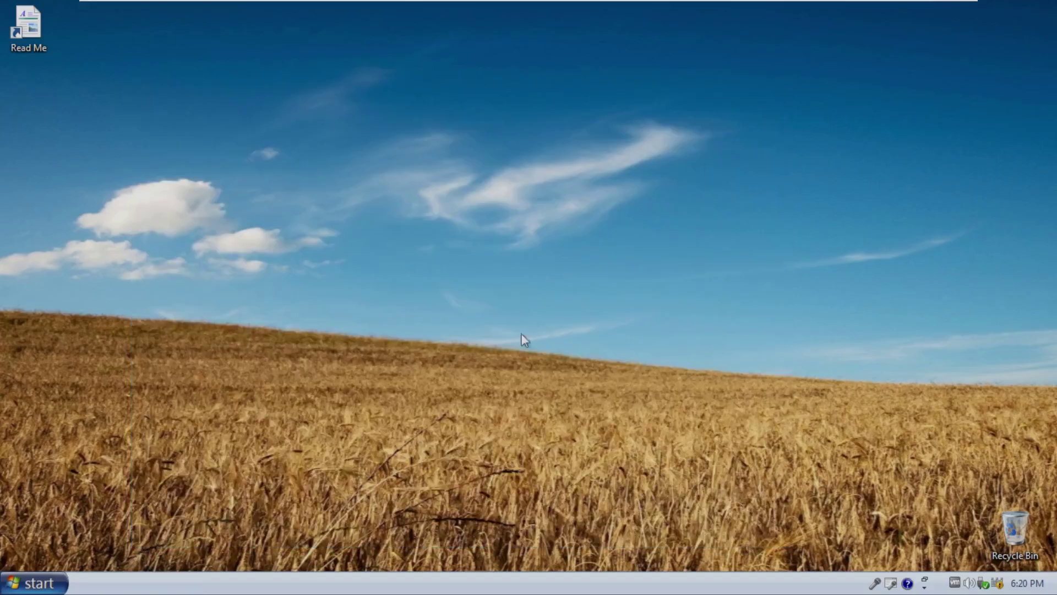
right_click(419, 592)
left_click(457, 541)
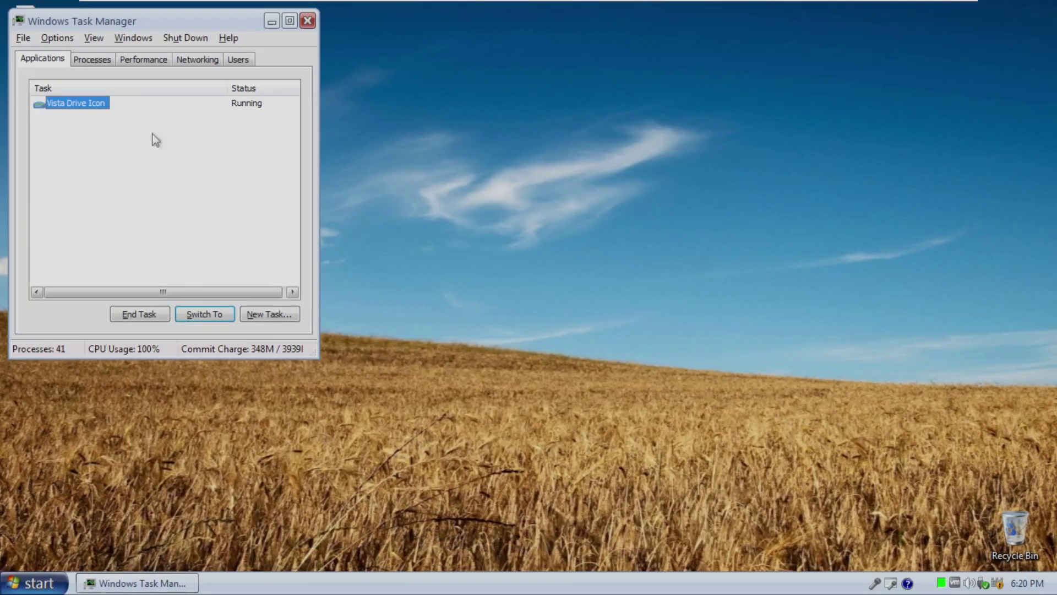
- Centre Task Manager and view its Processes and Performance tabs
left_click_drag(177, 34, 432, 158)
left_click(365, 189)
left_click(417, 188)
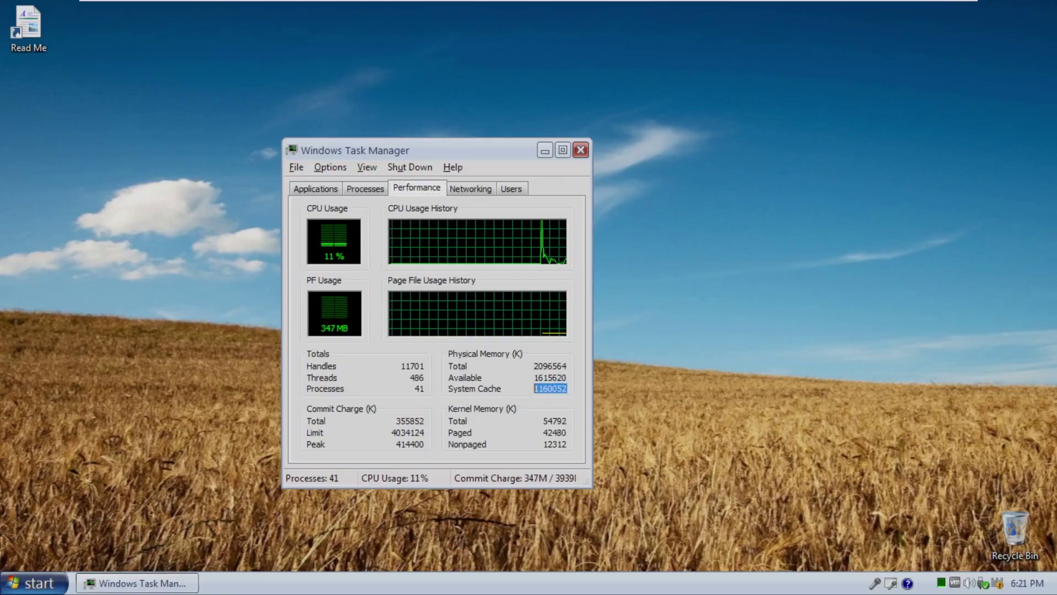
- Close Task Manager and open Window Color and Appearance from desktop Personalize
left_click(580, 149)
right_click(495, 276)
left_click(557, 395)
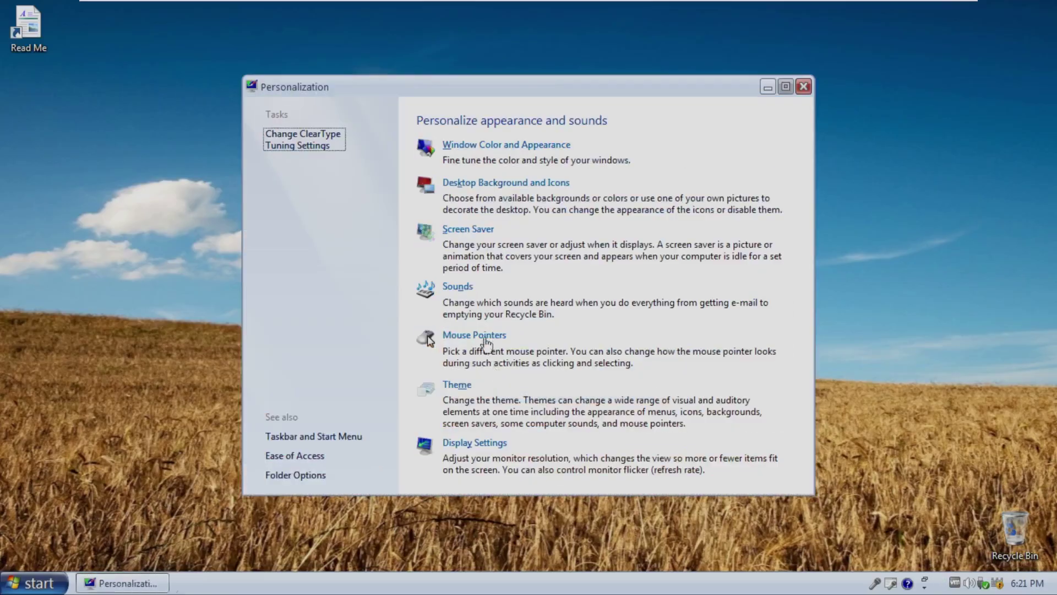
left_click(468, 146)
- Preview the Windows Classic style, revert to Windows XP Aero, and cancel the dialog
left_click(173, 275)
left_click(176, 284)
left_click(175, 275)
left_click(192, 292)
left_click(259, 313)
left_click(253, 314)
left_click(272, 380)
- Try the Ruby color scheme, then apply Twilight
left_click(474, 146)
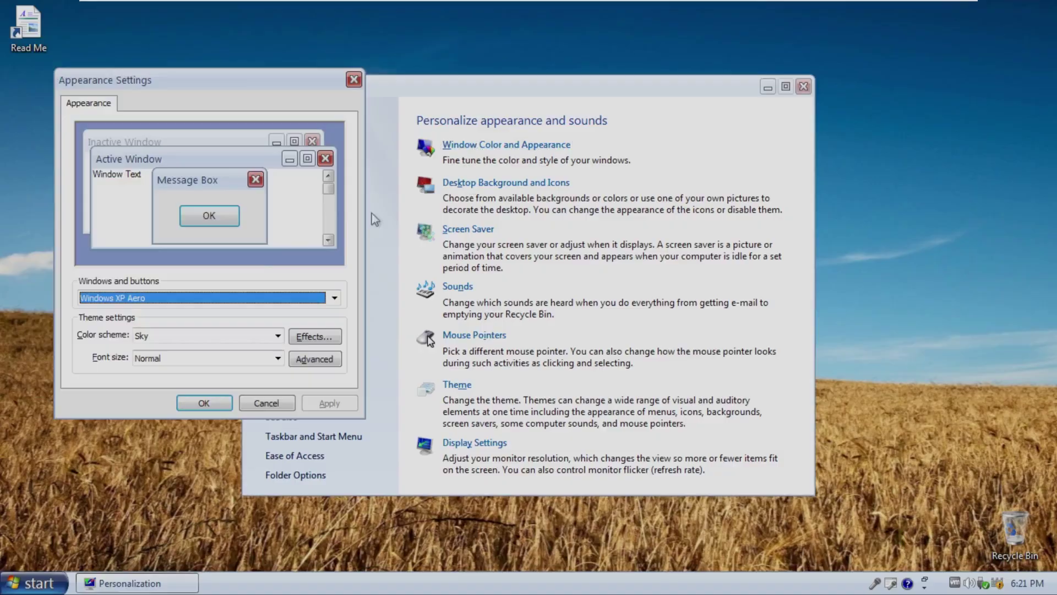
left_click(273, 336)
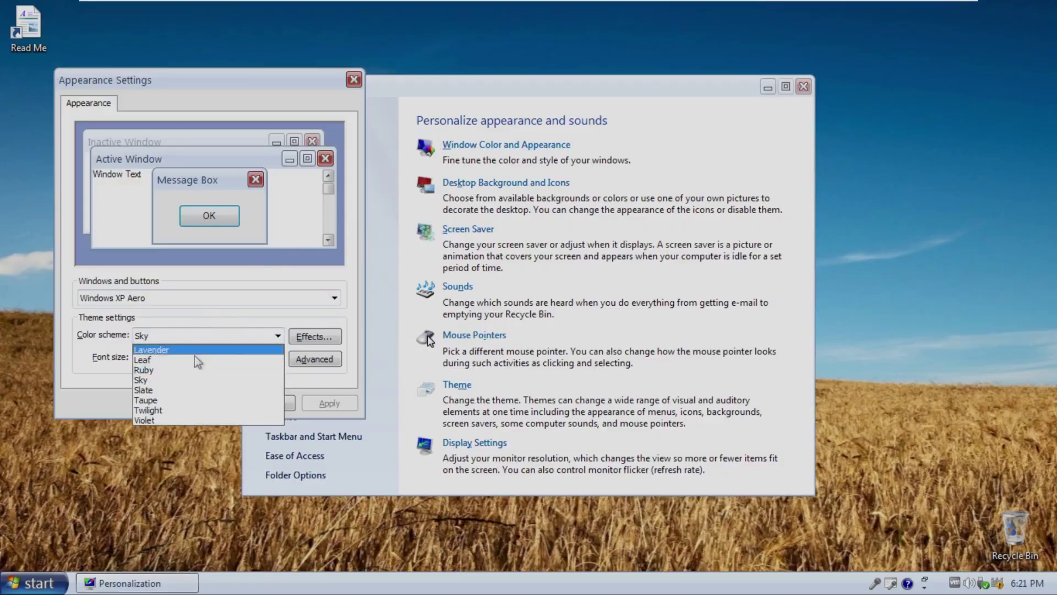
left_click(198, 371)
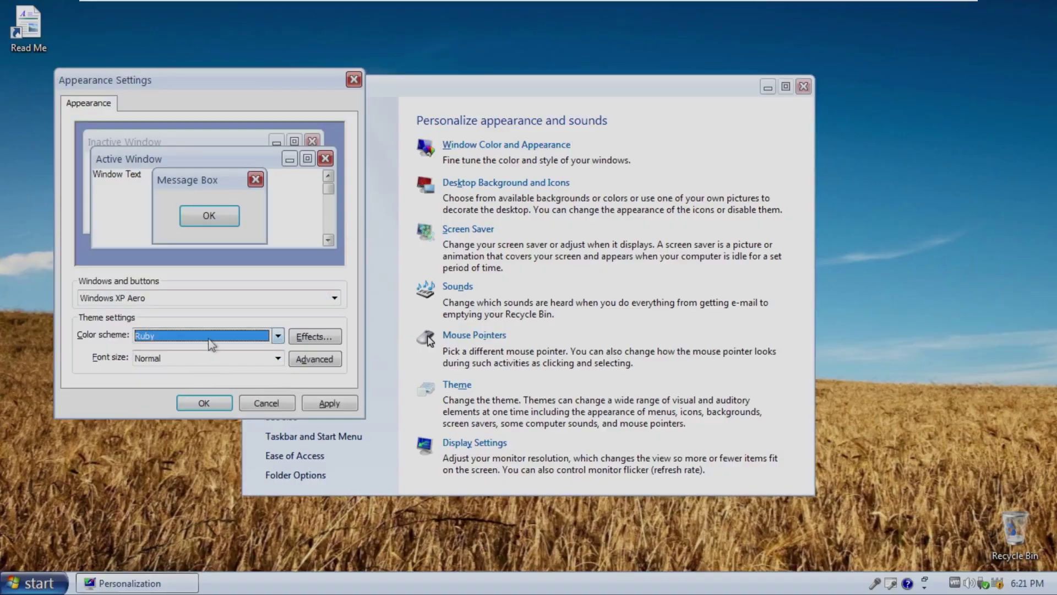
left_click(214, 341)
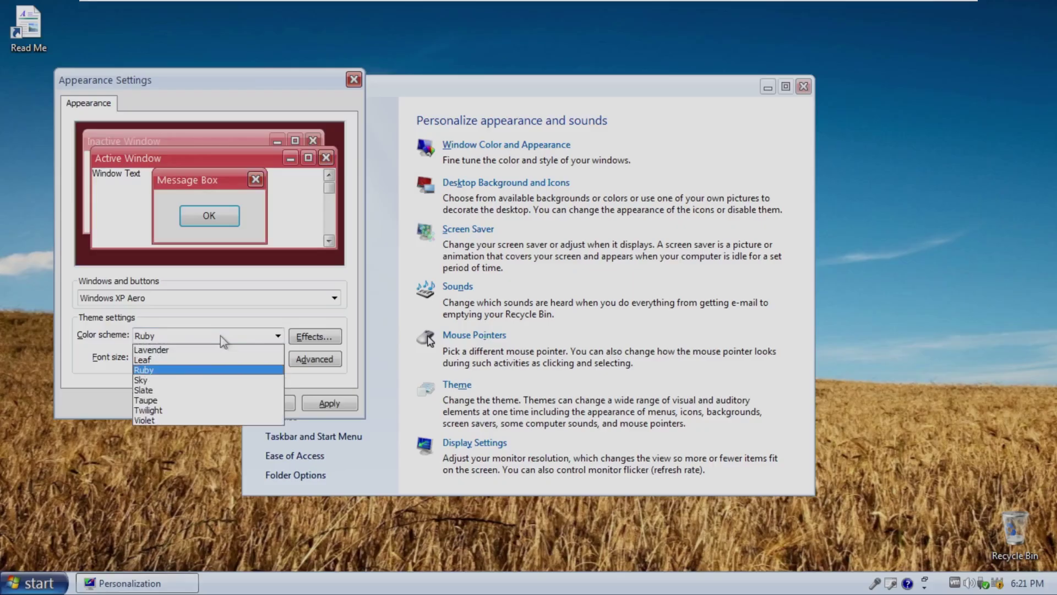
left_click(213, 407)
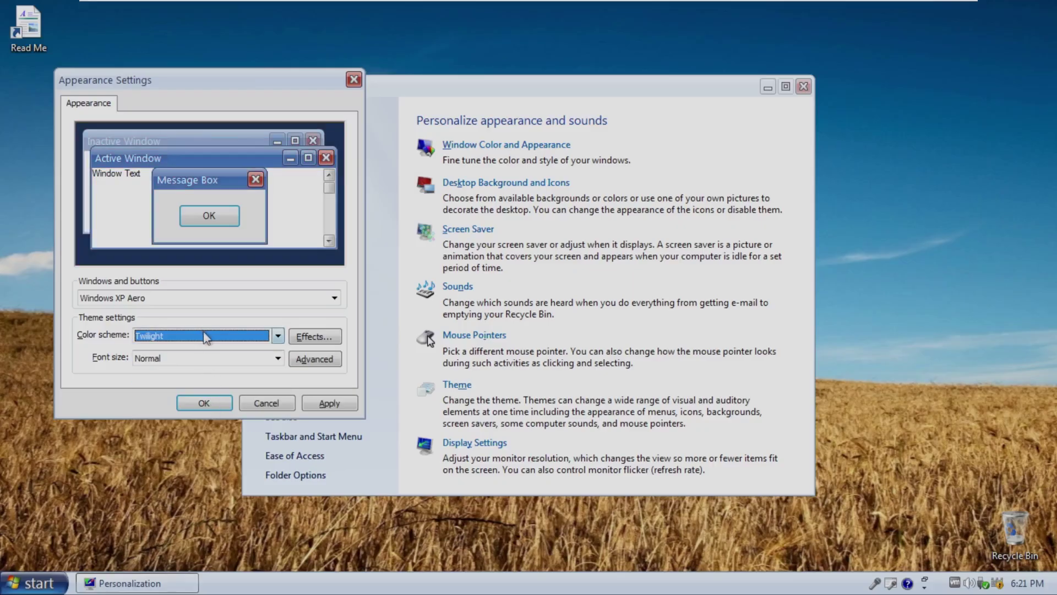
left_click(329, 403)
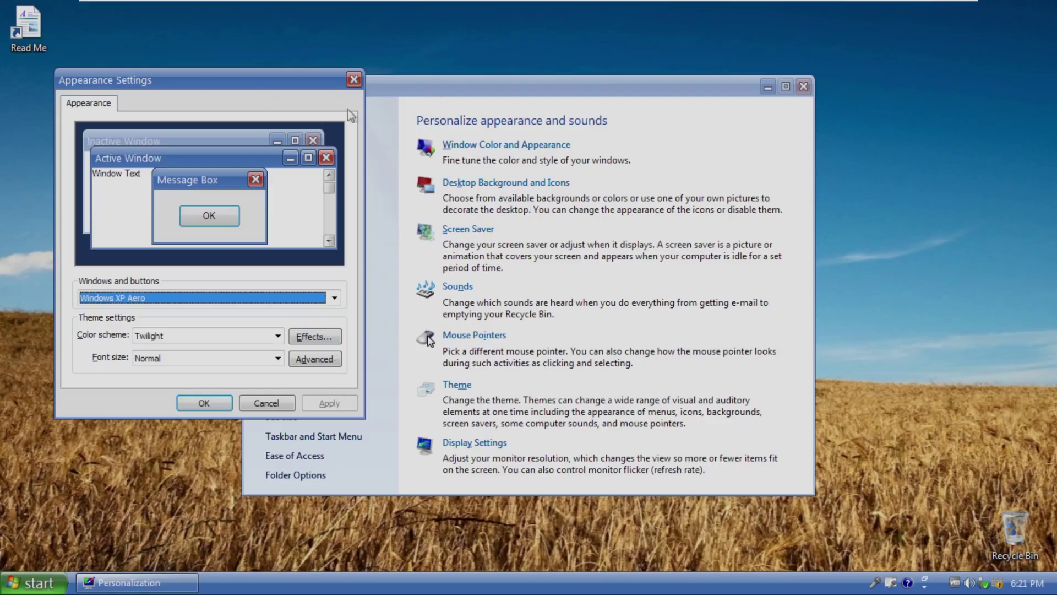
- Centre the appearance dialog, preview Violet and Slate, then apply Leaf
left_click_drag(285, 80, 604, 131)
left_click(34, 578)
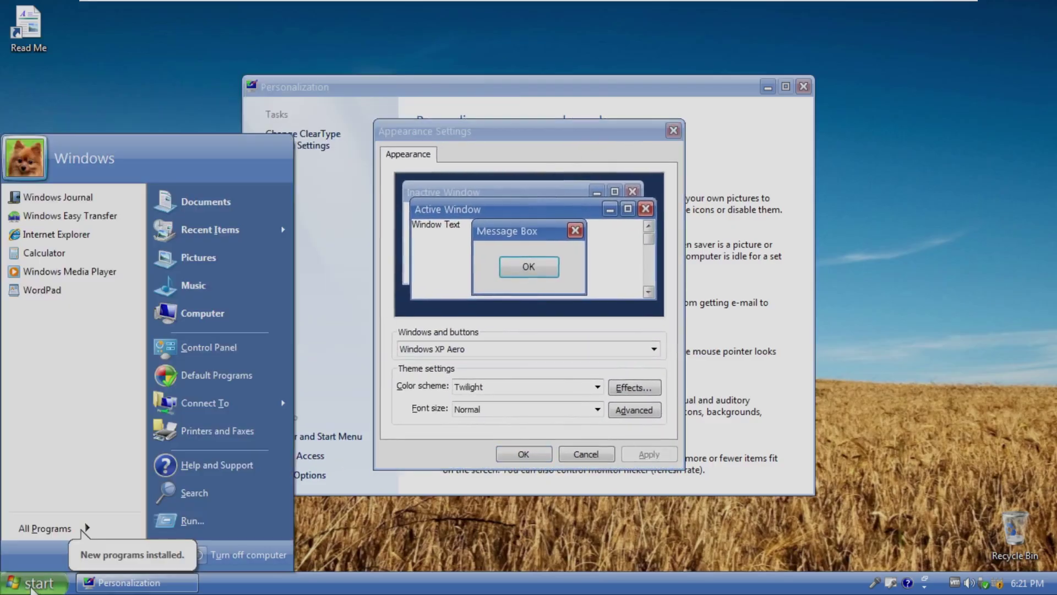
left_click(527, 410)
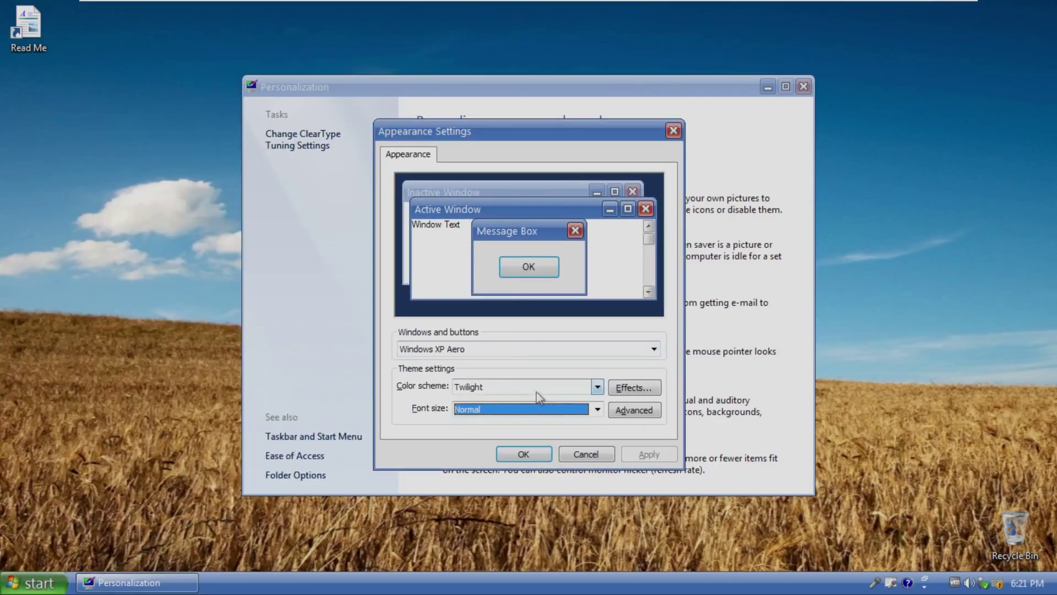
left_click(537, 389)
left_click(529, 475)
left_click(534, 388)
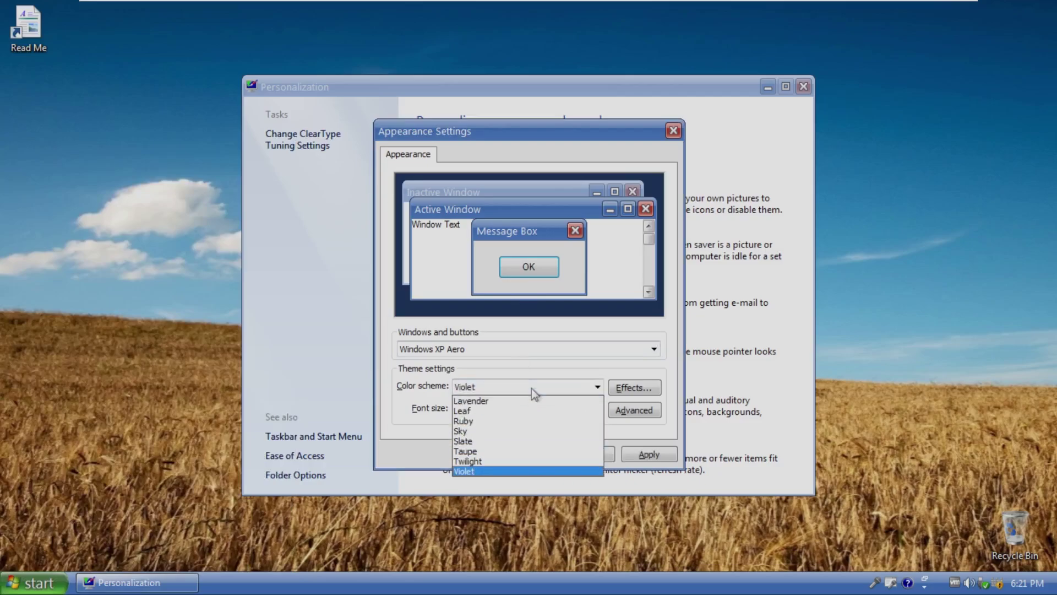
left_click(520, 390)
left_click(518, 388)
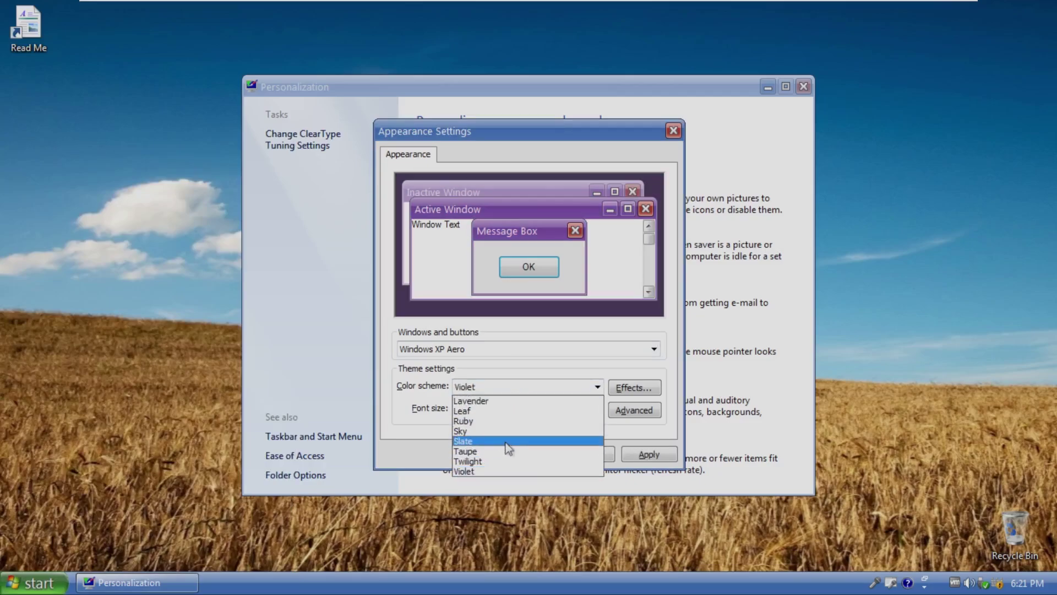
left_click(510, 442)
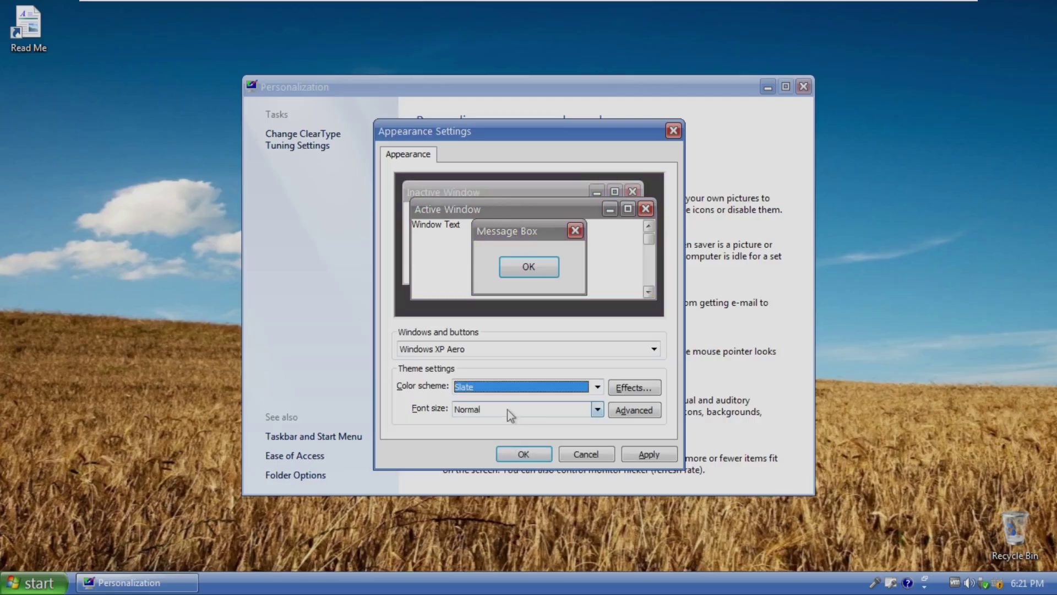
left_click(517, 388)
left_click(517, 412)
left_click(655, 456)
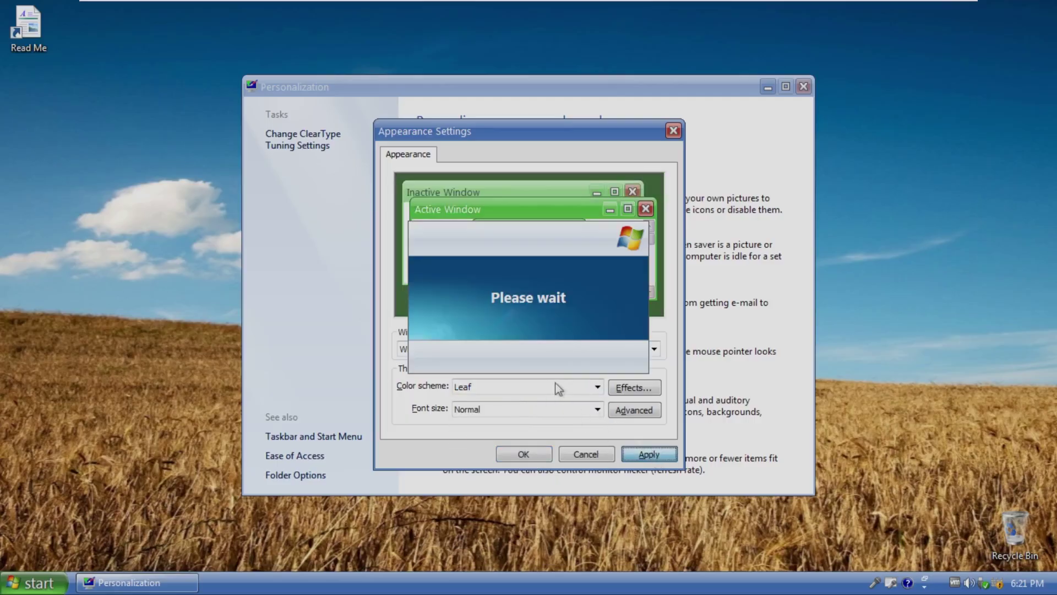
- Choose and apply the Sky color scheme
left_click(526, 350)
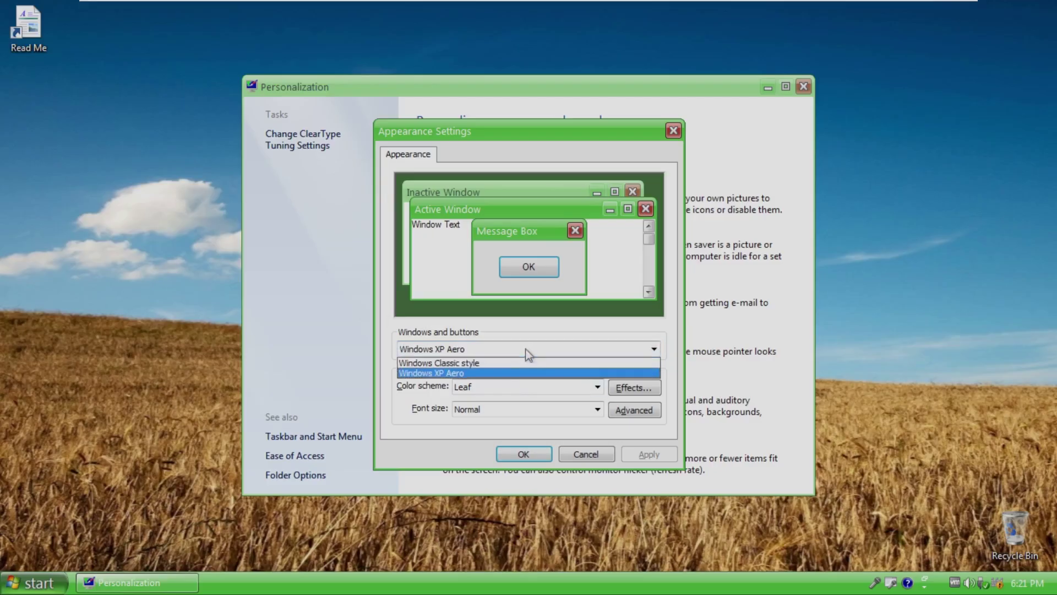
left_click(524, 373)
left_click(523, 388)
left_click(521, 438)
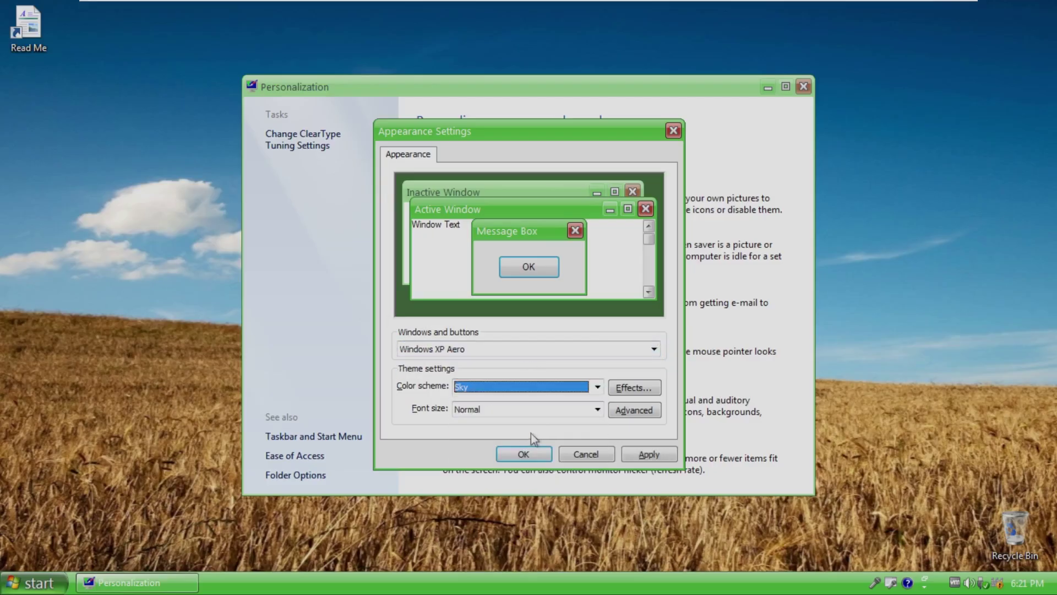
left_click(548, 385)
left_click(547, 378)
left_click(636, 455)
- Keep the Sky color scheme, then preview the Bakery, Sunflower and Windows XP wallpapers
left_click(523, 453)
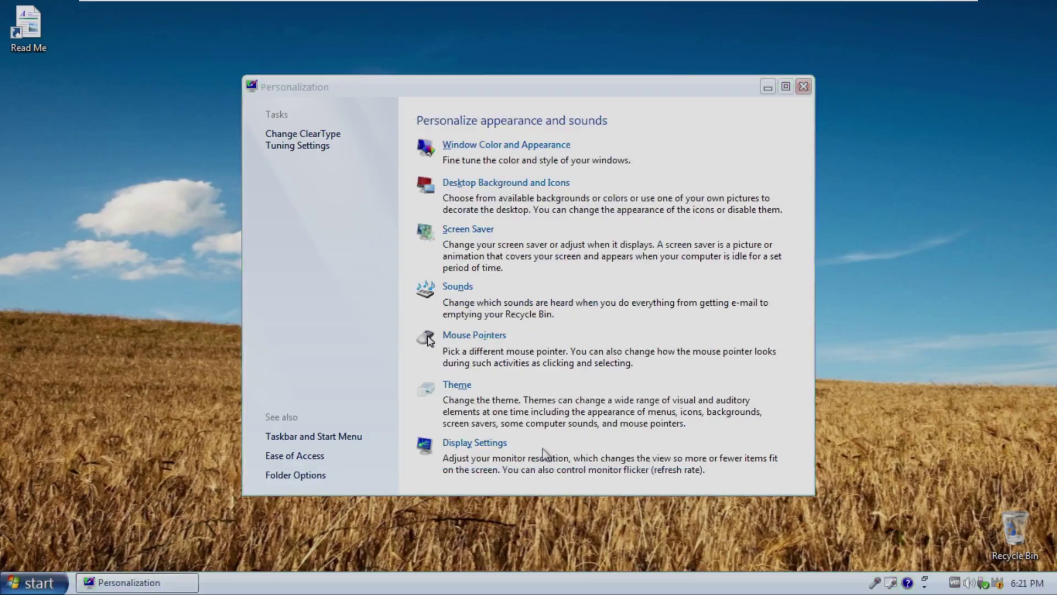
left_click(537, 184)
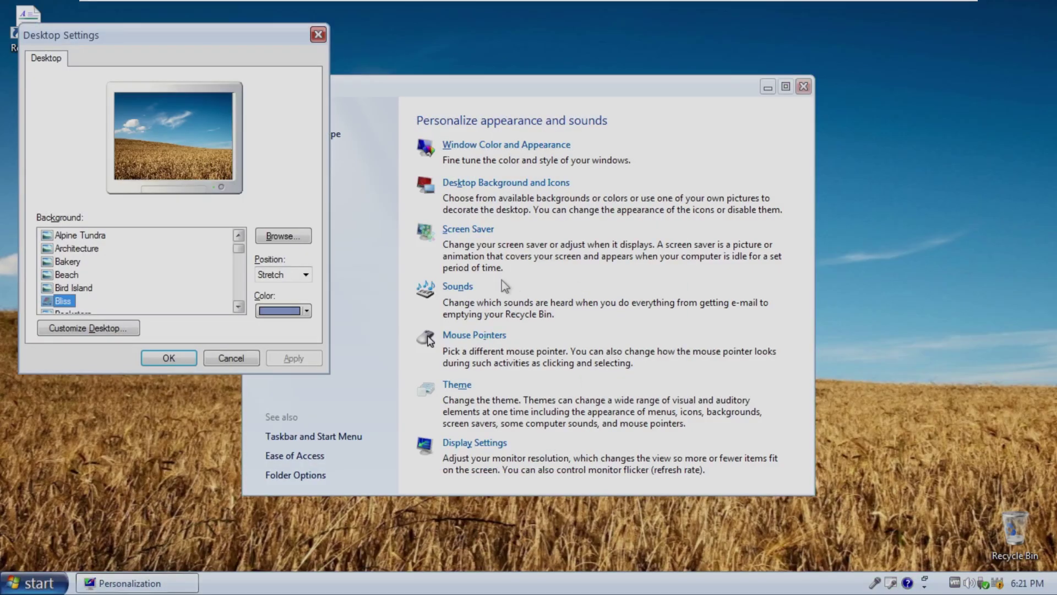
left_click(73, 263)
scroll(74, 264, "down", 4)
left_click(74, 262)
scroll(73, 264, "down", 4)
left_click(74, 262)
left_click(86, 302)
- Preview the Vinyl, Sunset Fox, Sunflower and lighthouse wallpapers
scroll(82, 297, "up", 3)
scroll(78, 292, "down", 3)
left_click(66, 288)
left_click(73, 275)
left_click(73, 263)
scroll(72, 276, "up", 3)
left_click(72, 274)
scroll(72, 278, "down", 3)
- Apply the Windows XP wallpaper stretched and move the Personalization window right
left_click(165, 308)
left_click(283, 275)
left_click(275, 306)
left_click(293, 357)
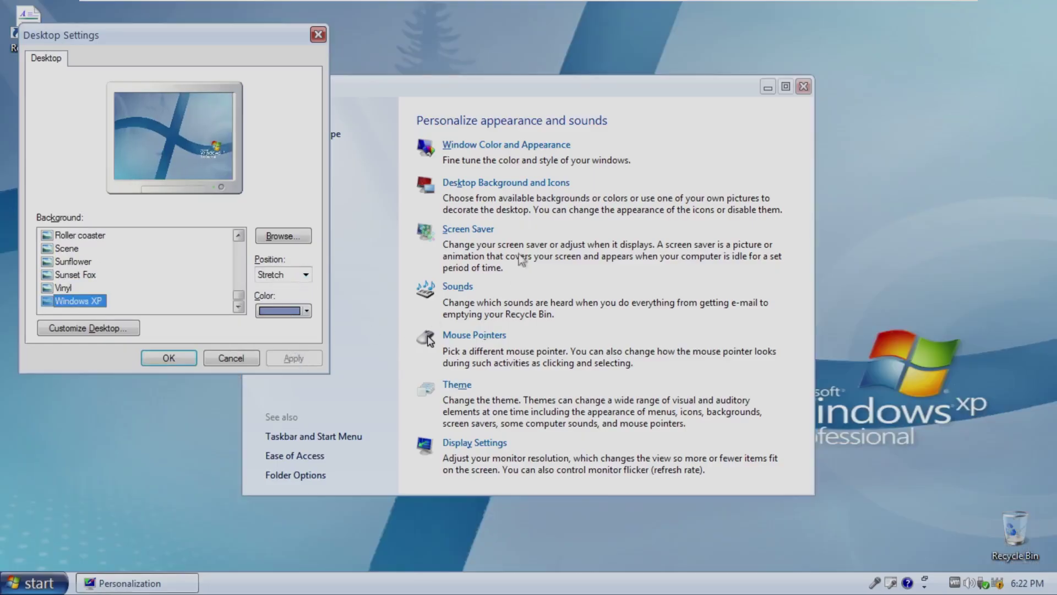
left_click_drag(491, 86, 625, 80)
- Preview the Sunflower, Architecture and Alpine Tundra wallpapers
left_click(93, 275)
left_click(80, 261)
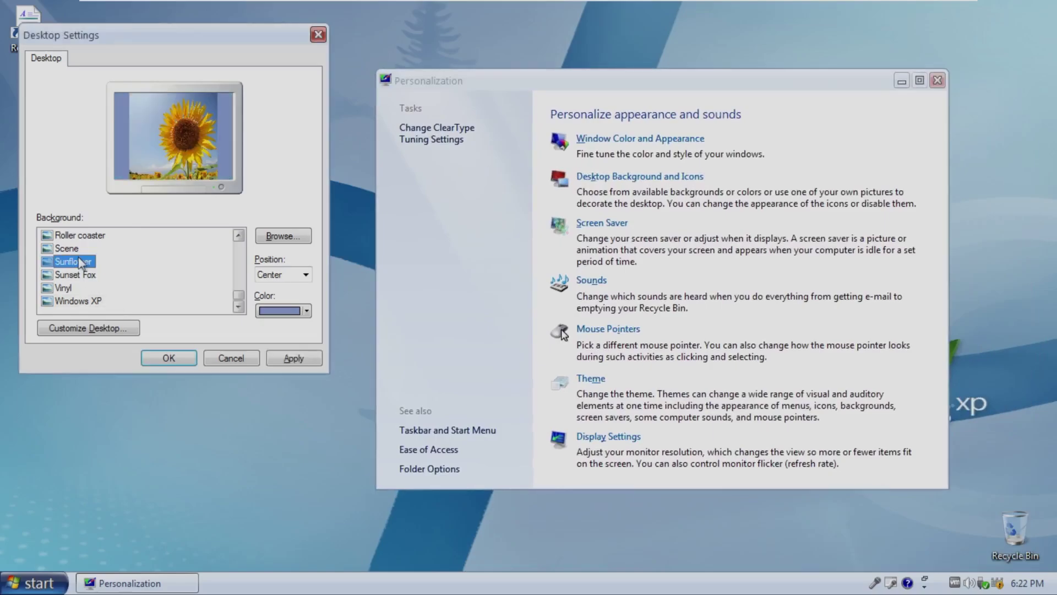
scroll(83, 270, "up", 10)
left_click(79, 263)
left_click(79, 262)
- Select the Bliss wallpaper and apply it to the desktop
left_click(83, 249)
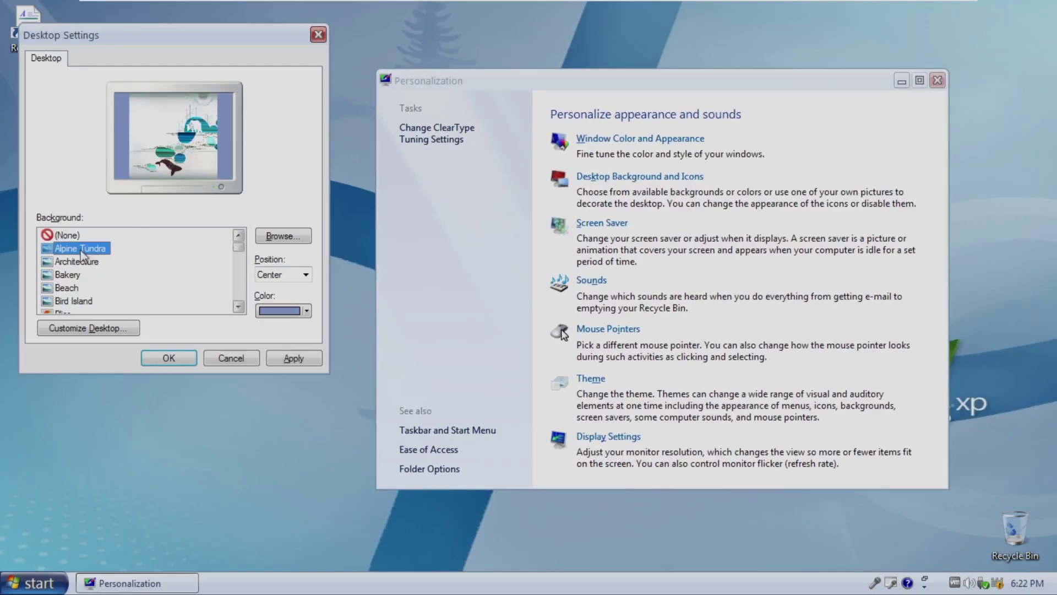
scroll(77, 304, "down", 1)
left_click(64, 275)
left_click(293, 358)
left_click(283, 274)
- Set the Bliss wallpaper position to Stretch and apply it
left_click(273, 308)
left_click(294, 358)
left_click(169, 358)
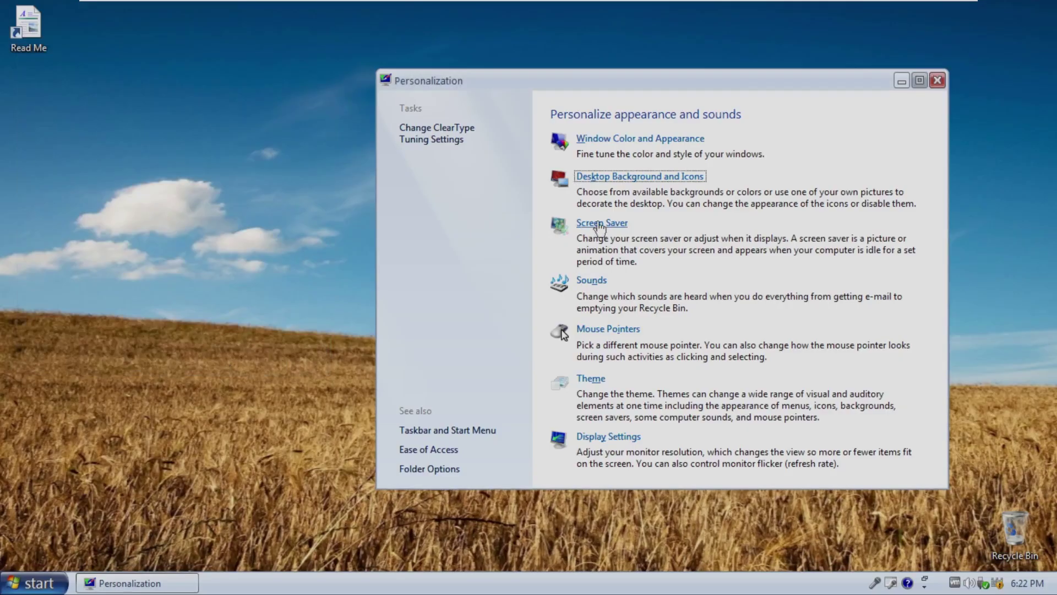
- Choose Bubbles as the screen saver and preview it full screen
left_click(602, 223)
left_click(204, 280)
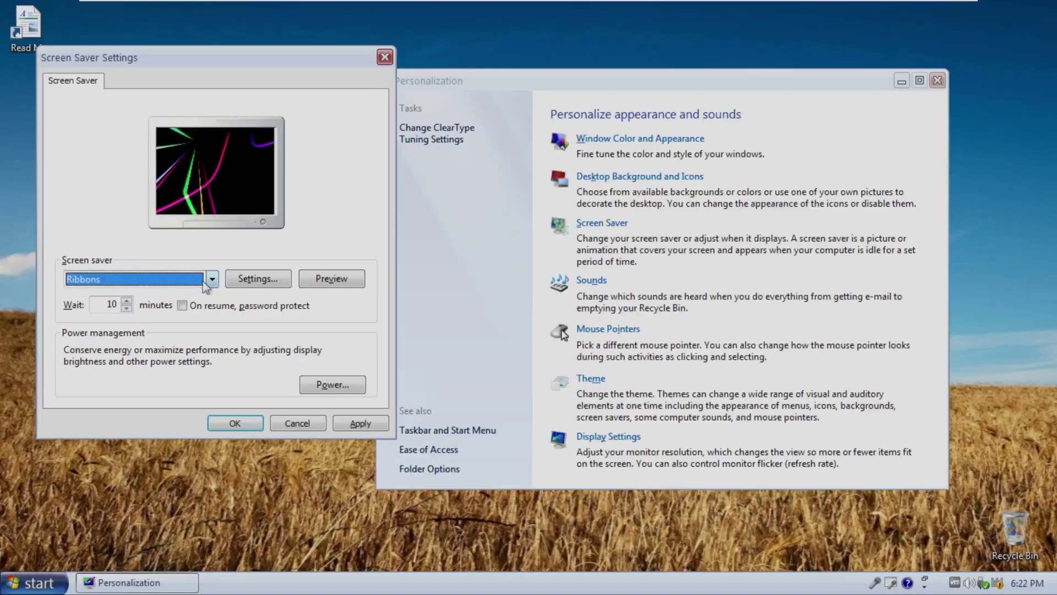
left_click(212, 280)
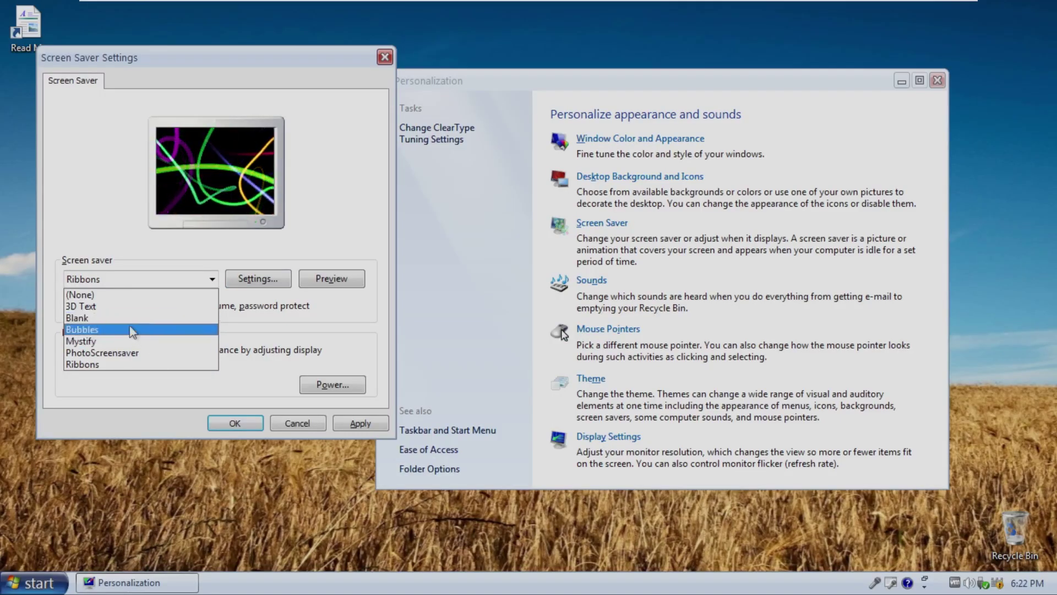
left_click(158, 330)
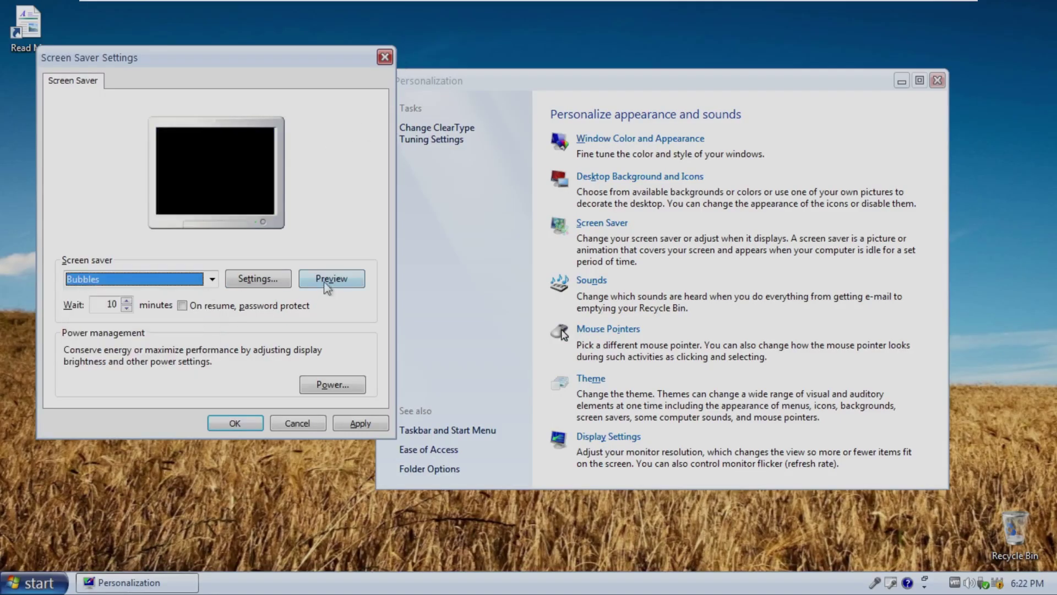
left_click(325, 283)
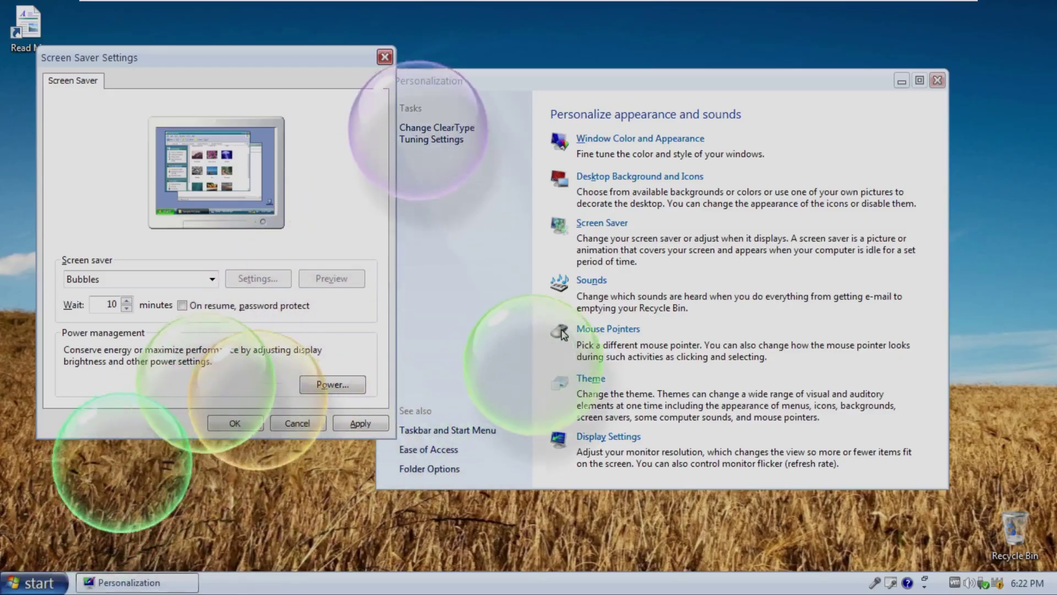